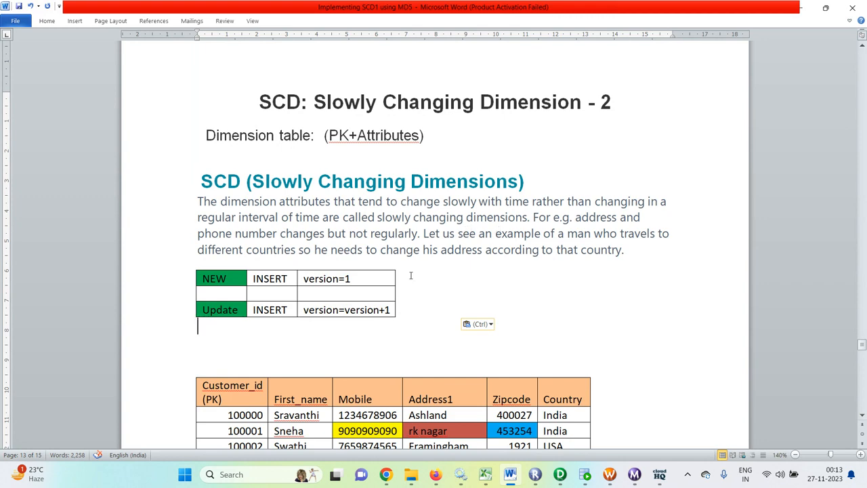
Scroll the Word document until the customer source table and versioned cust_key table both show
scroll(411, 275, down, 8)
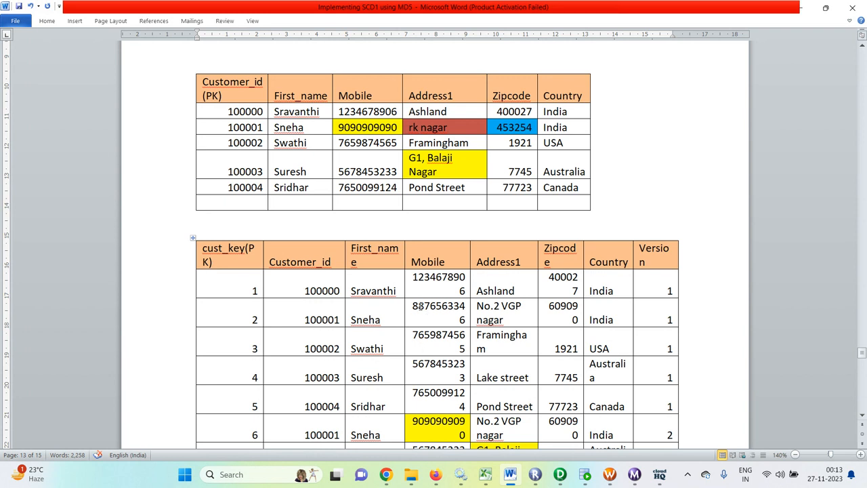
Copy the customer's version-1 mobile number over the old mobile in the source table
drag(418, 307, 465, 321)
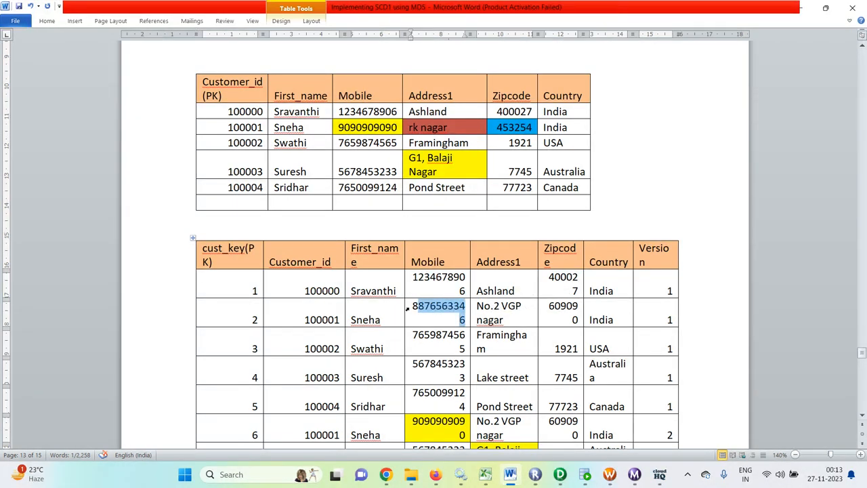
drag(409, 309, 466, 323)
key(ctrl+c)
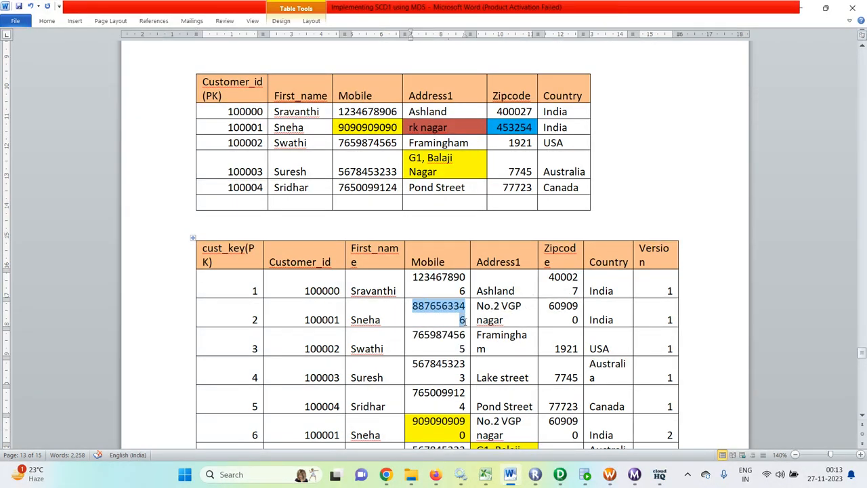
right_click(444, 307)
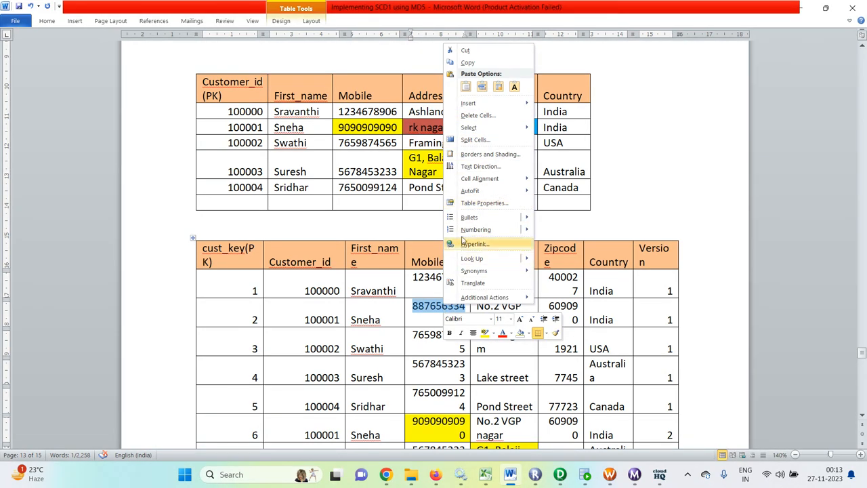
click(505, 62)
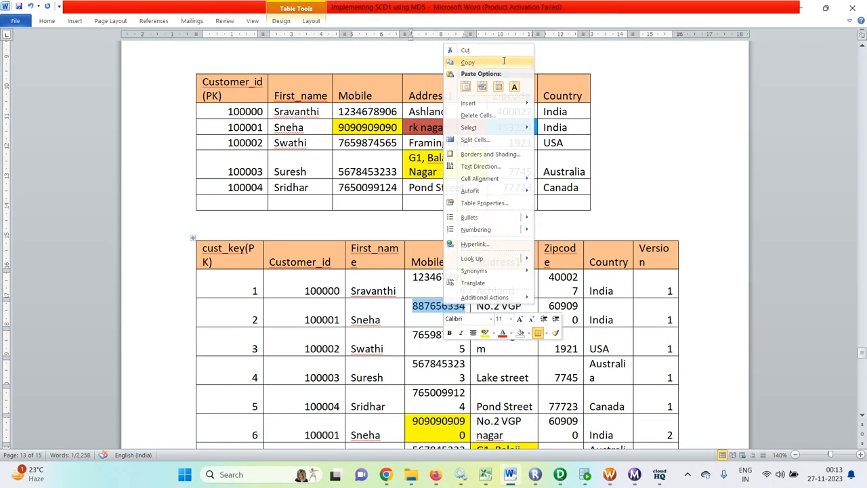
click(369, 128)
key(ctrl+a)
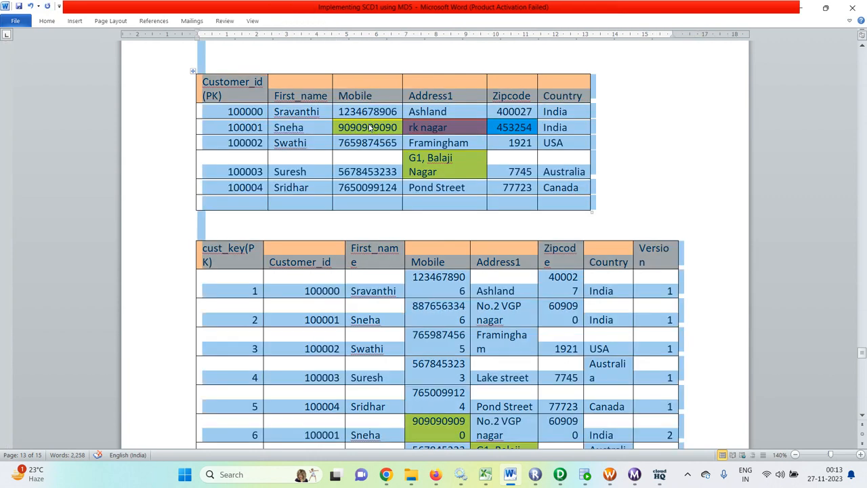
click(369, 126)
click(335, 128)
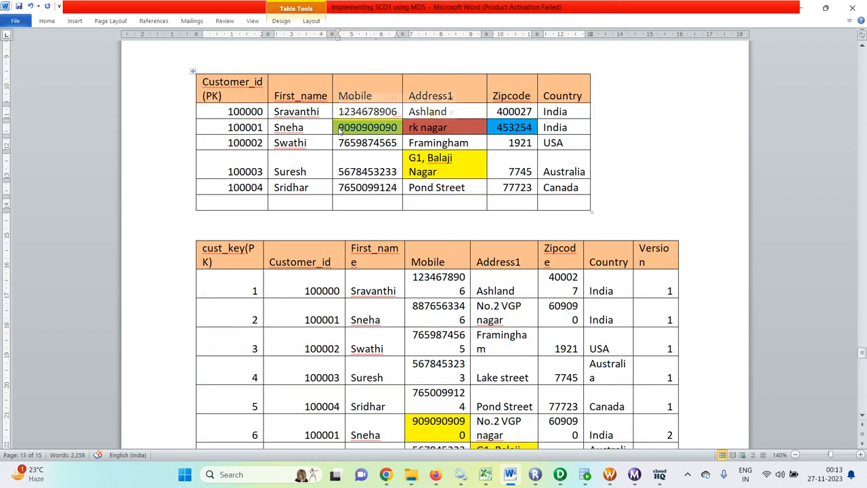
key(ctrl+v)
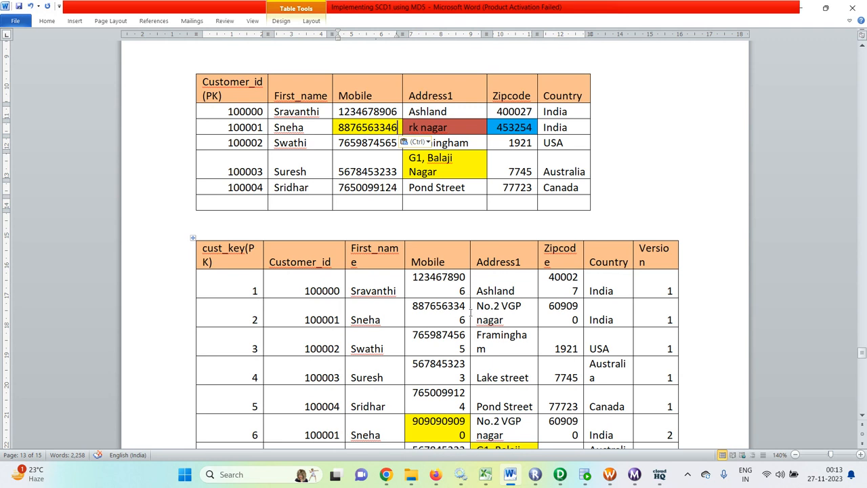
Paste the version-1 address and zipcode into the customer's source row, then undo those pastes
drag(509, 318, 486, 310)
key(ctrl+c)
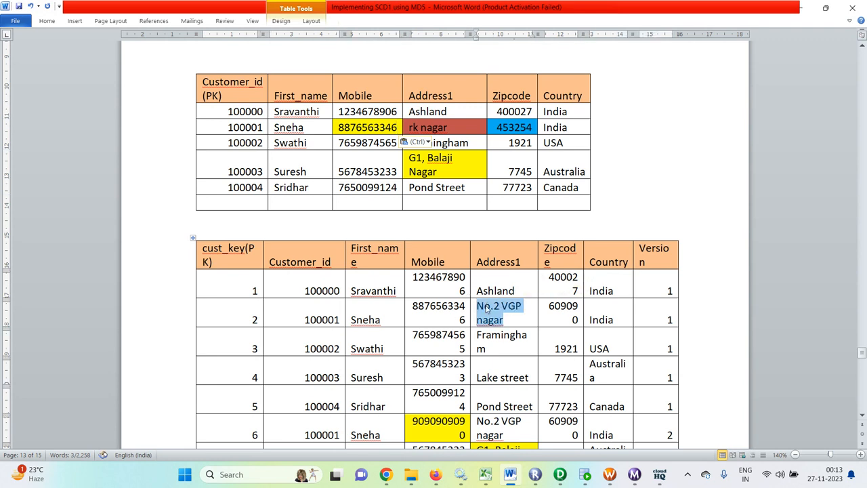
drag(450, 127, 409, 127)
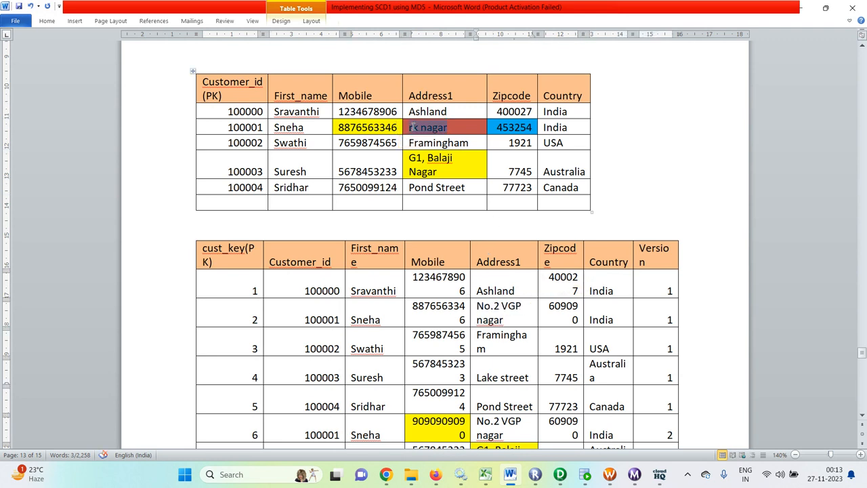
key(ctrl+v)
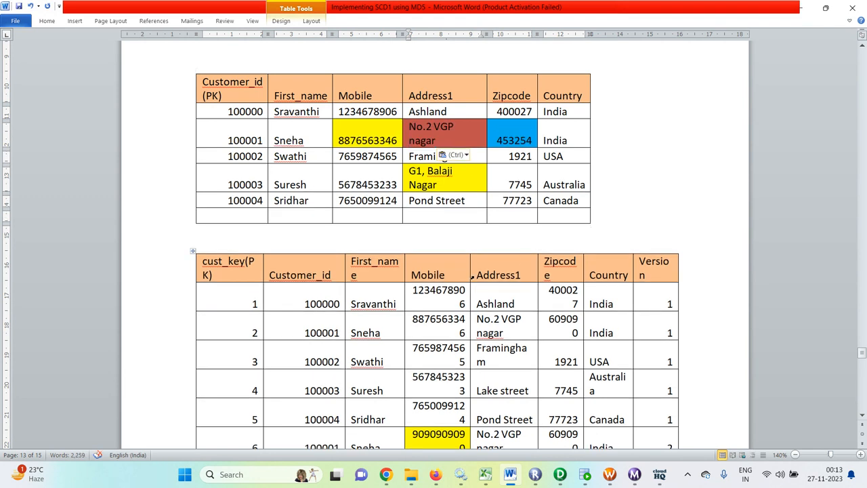
drag(579, 334, 549, 318)
key(ctrl+c)
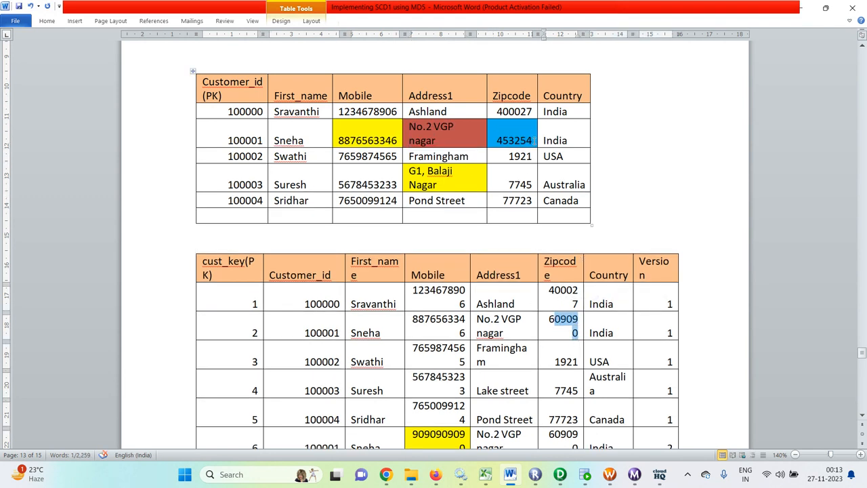
drag(535, 141, 495, 144)
key(ctrl+v)
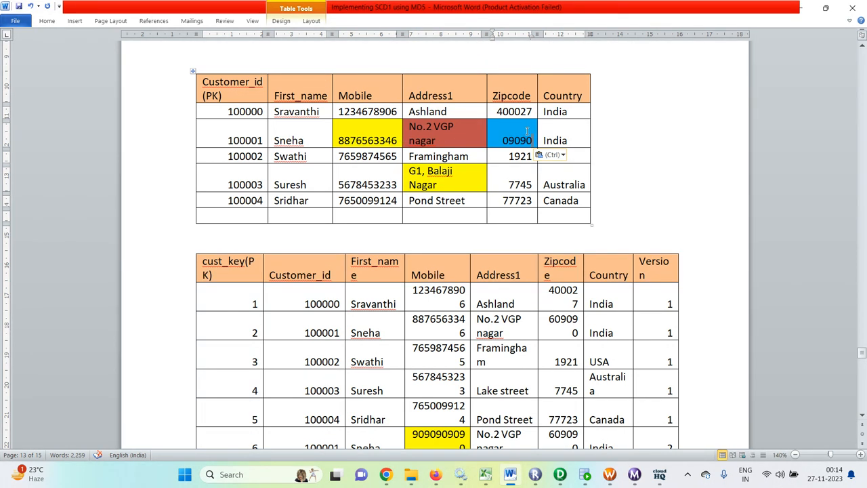
key(ctrl+z)
key(ctrl+z)
key(ctrl+z)
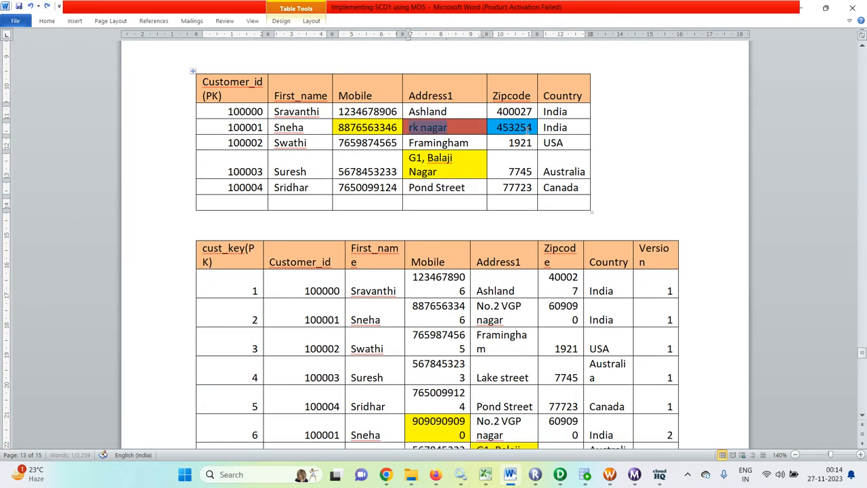
Review the version table, create-table script and lookup override query, then switch to PowerCenter Designer
scroll(535, 173, down, 2)
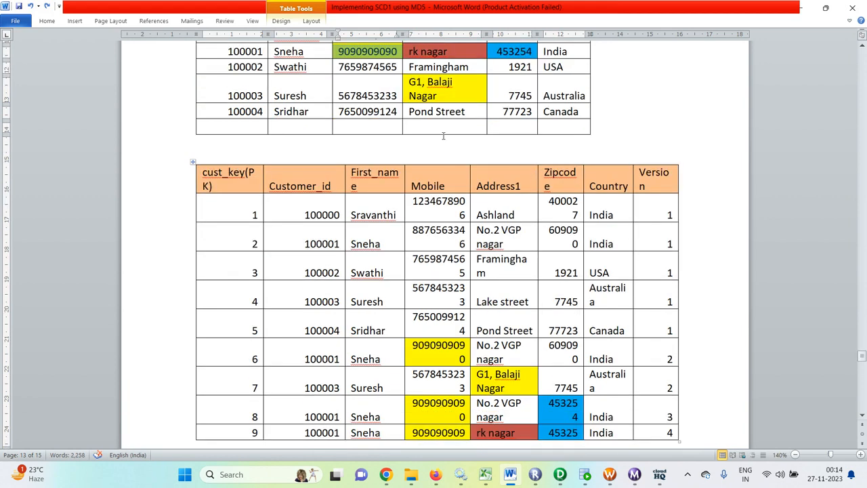
click(662, 358)
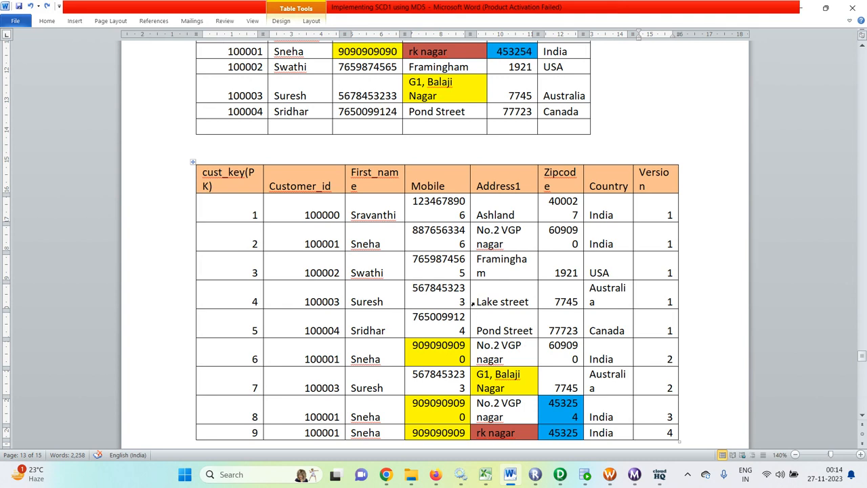
scroll(473, 303, up, 2)
scroll(552, 233, down, 3)
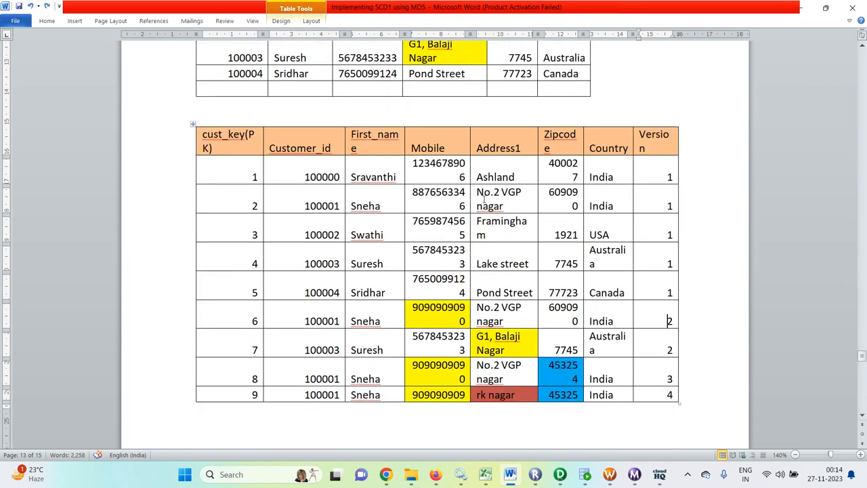
scroll(484, 199, down, 15)
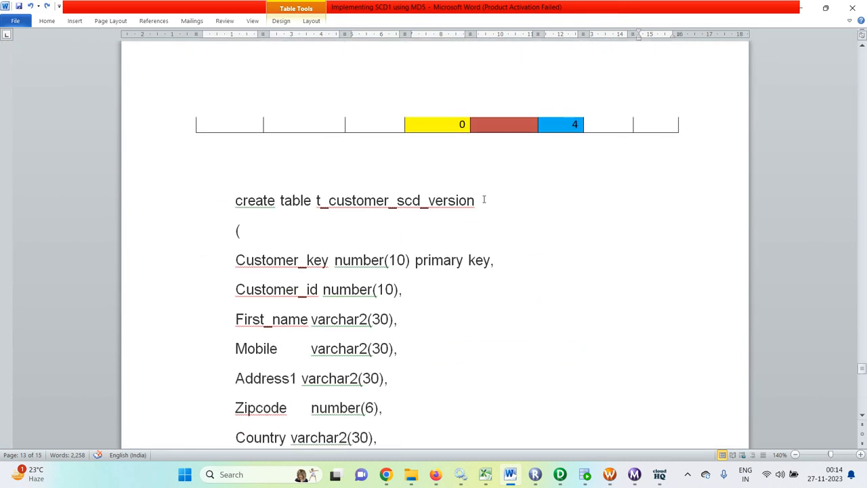
scroll(485, 200, down, 2)
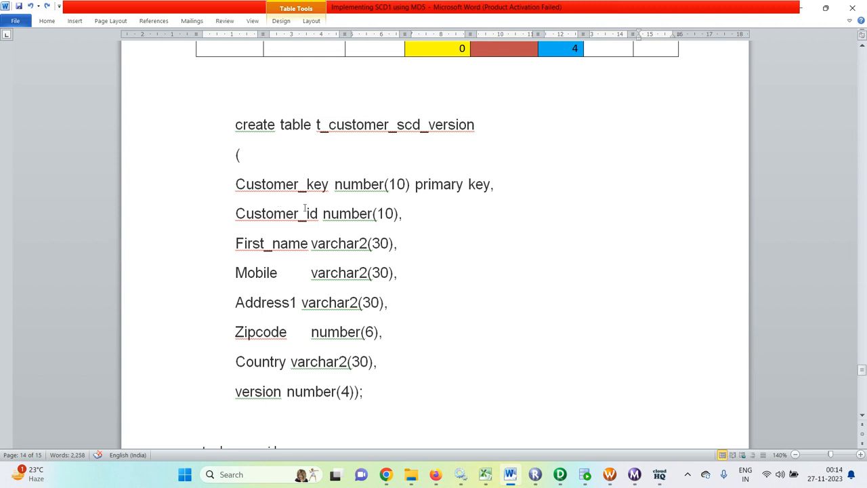
scroll(306, 207, down, 2)
scroll(310, 207, down, 7)
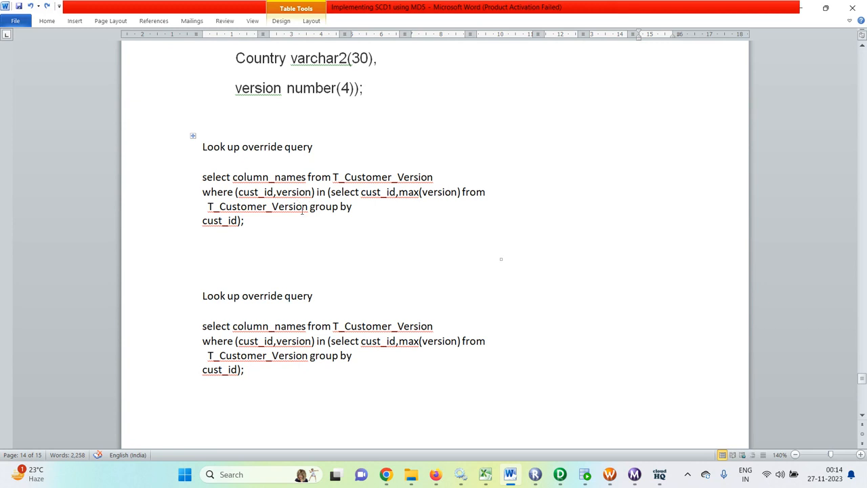
scroll(302, 210, down, 4)
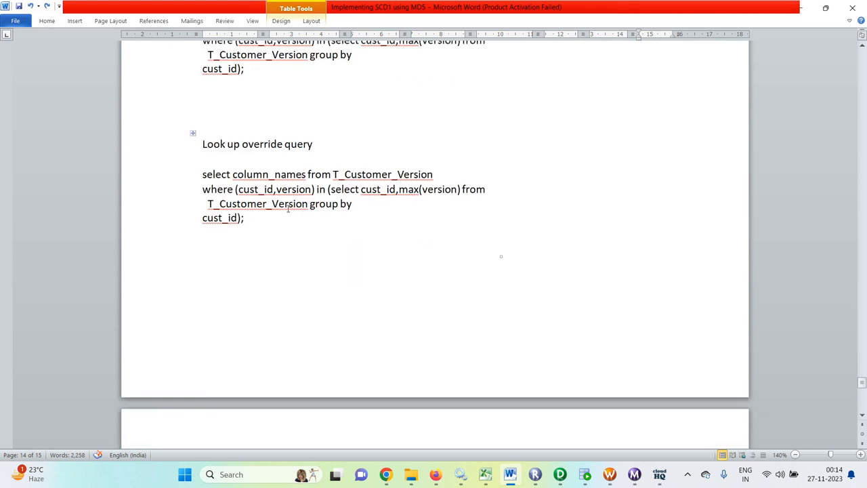
scroll(318, 206, down, 7)
scroll(321, 206, up, 9)
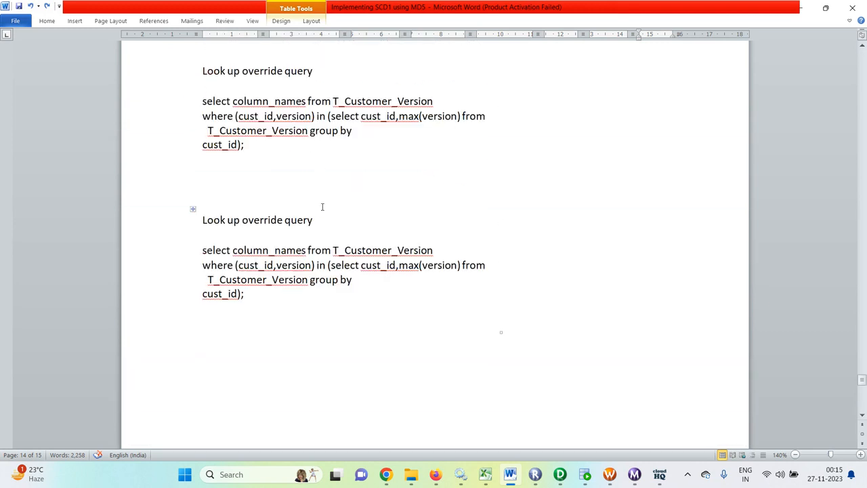
click(560, 475)
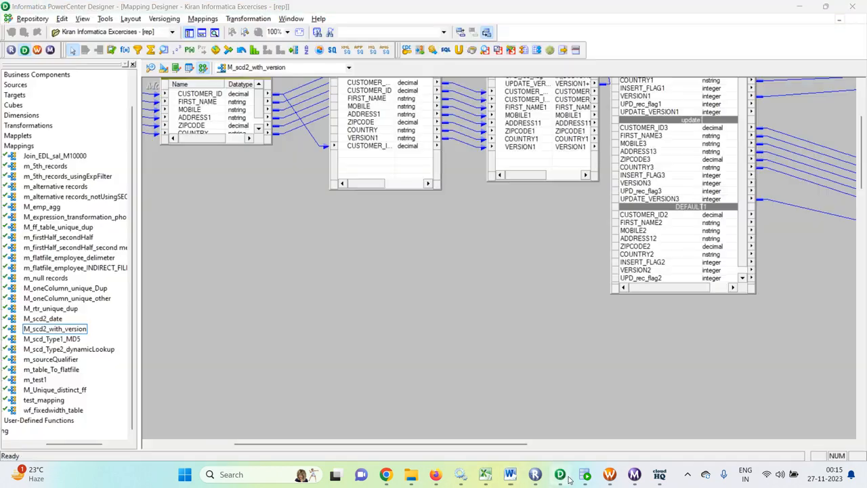
Check the Source Analyzer, Target Designer and M_scd2_with_version mapping, then switch to SQL Developer
scroll(444, 359, up, 3)
drag(489, 445, 390, 439)
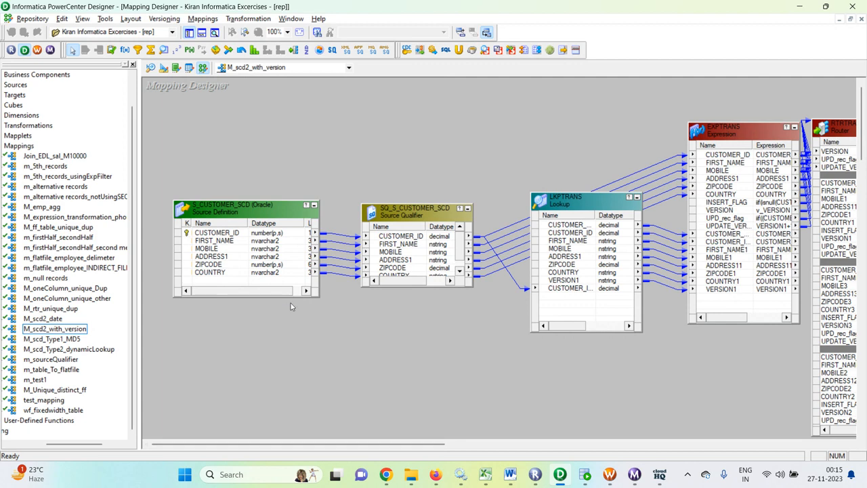
click(150, 68)
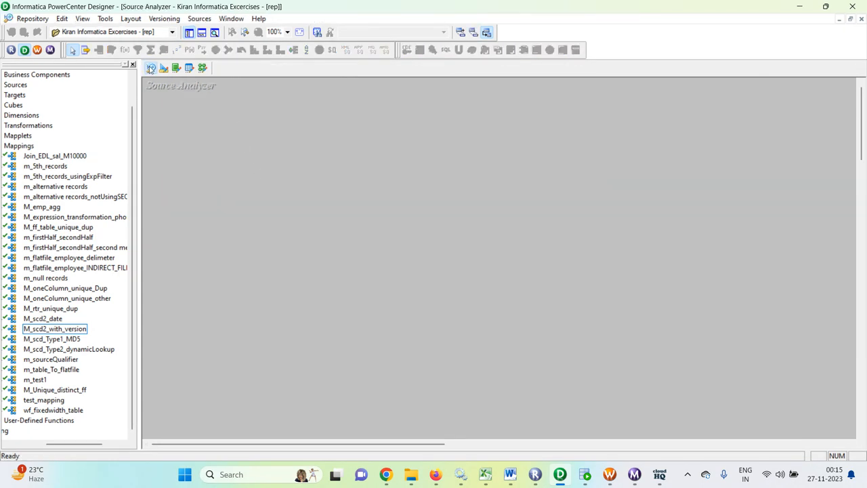
click(164, 68)
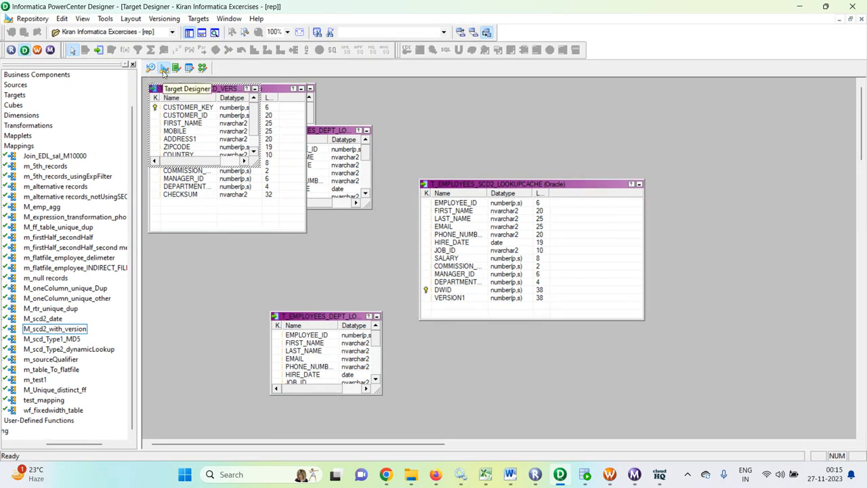
click(202, 69)
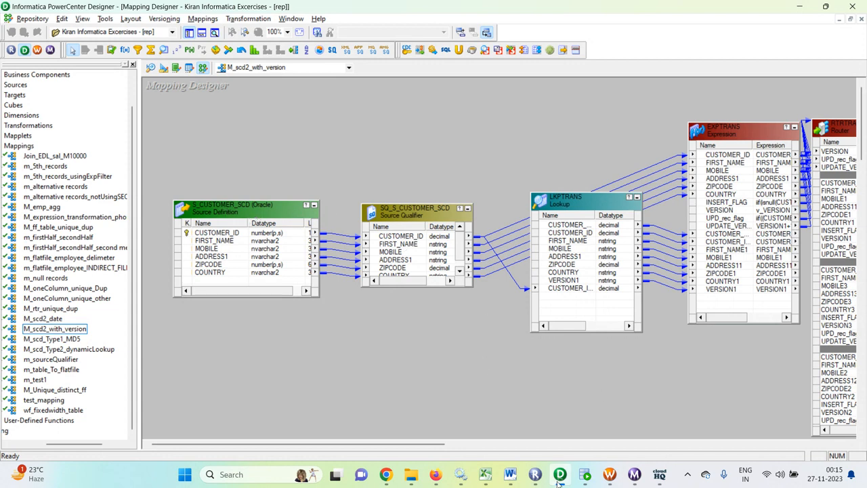
click(586, 477)
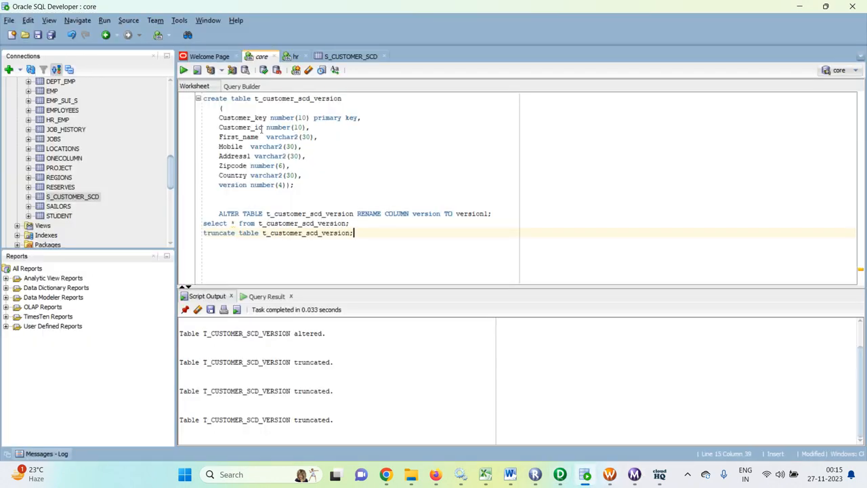
Run select * from s_customer_scd; in the hr worksheet to list the five source customers
click(295, 56)
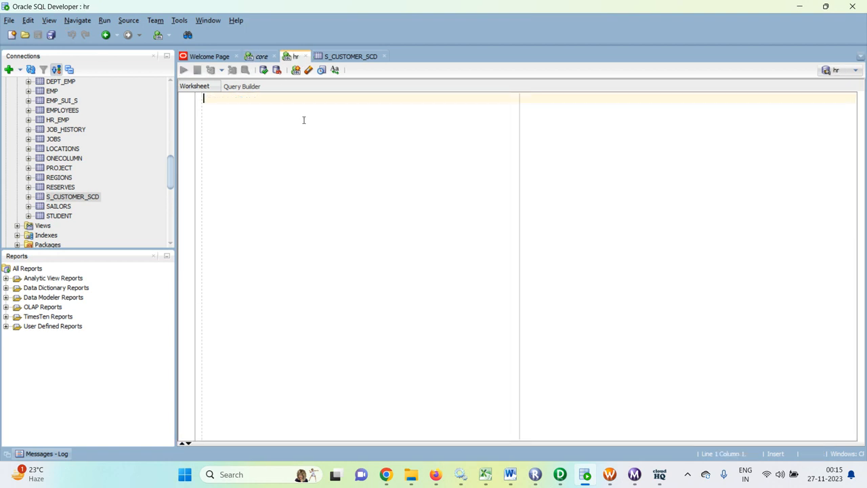
text(sele)
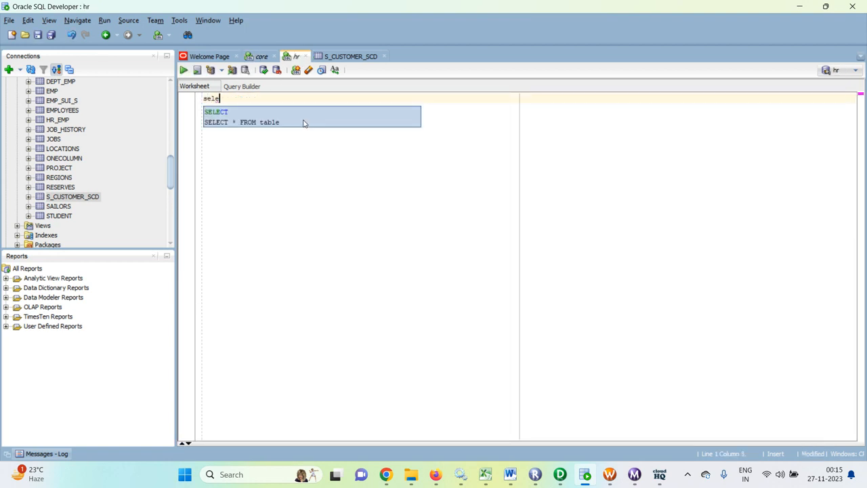
text(ct * )
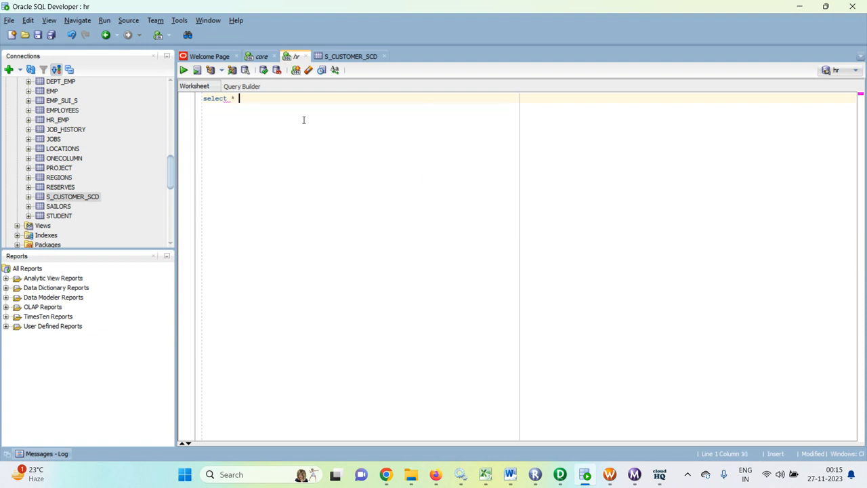
text(from sc)
key(BackSpace)
text(_sc)
key(alt+Tab)
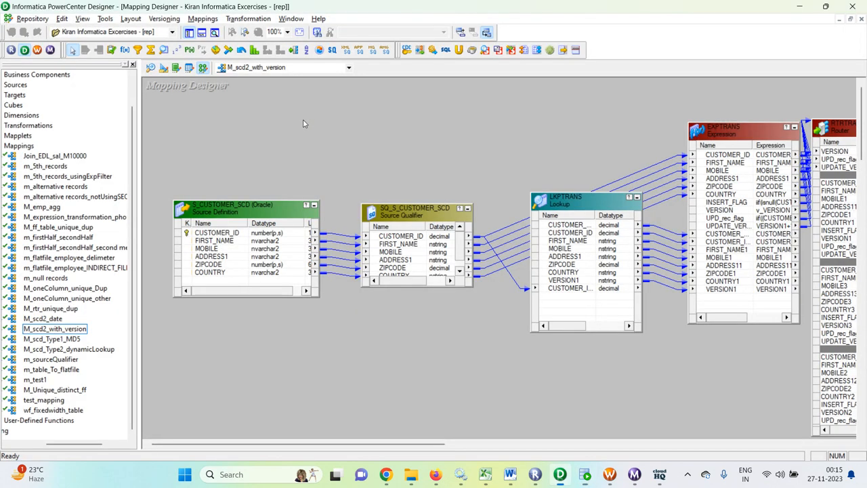
key(alt+Tab)
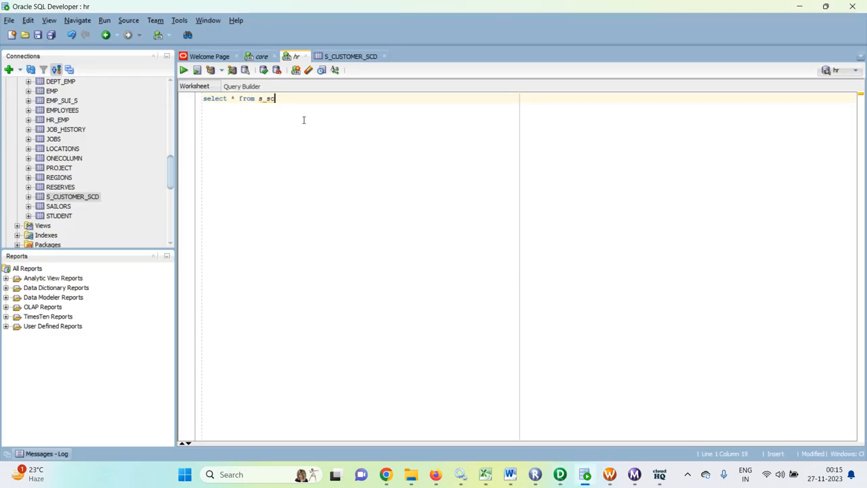
key(BackSpace)
text(cus)
key(Down)
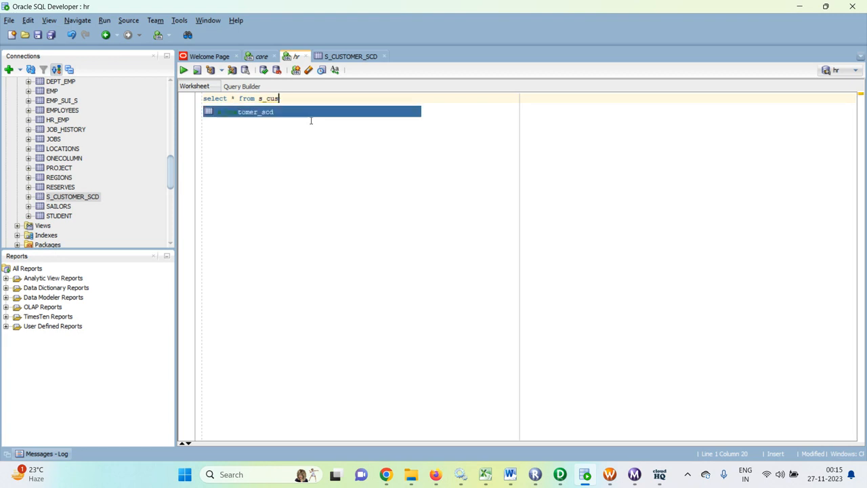
key(Return)
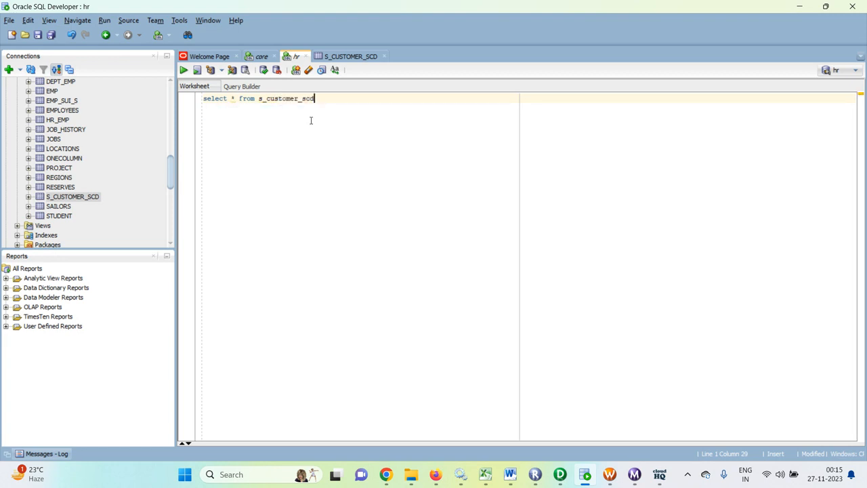
text(;)
key(ctrl+Return)
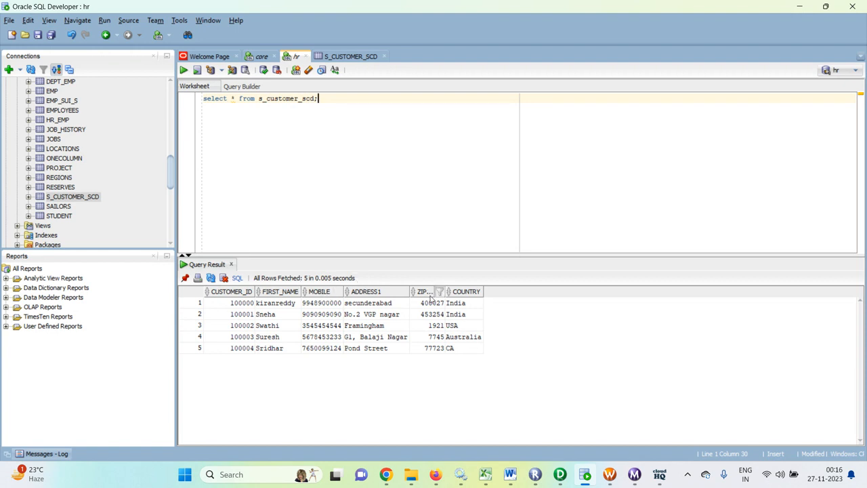
Truncate t_customer_scd_version in the core worksheet and confirm its select returns no rows
click(264, 56)
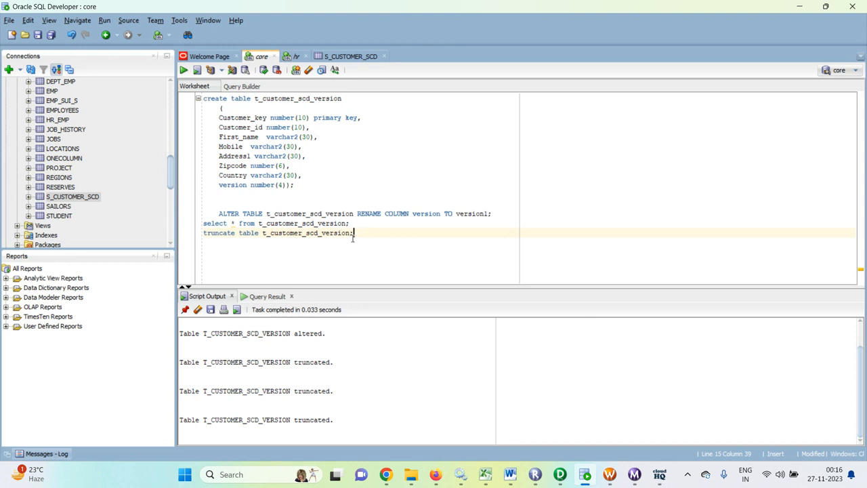
key(ctrl+Return)
click(351, 223)
key(ctrl+Return)
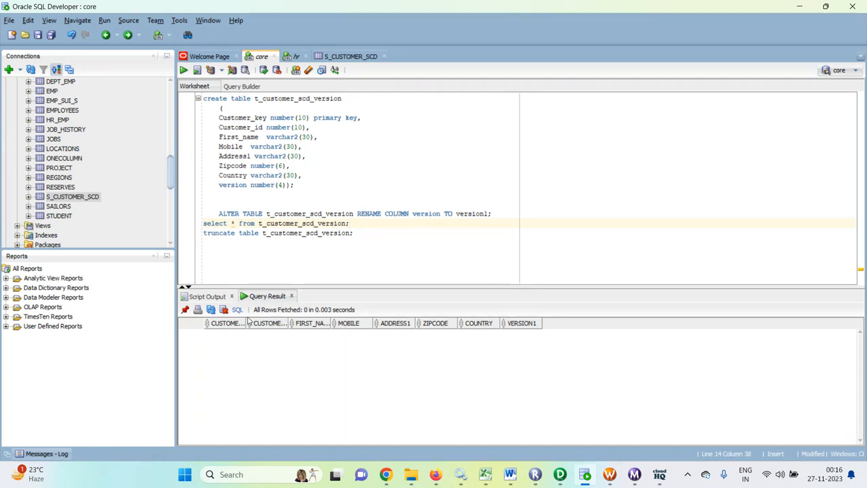
drag(250, 323, 335, 323)
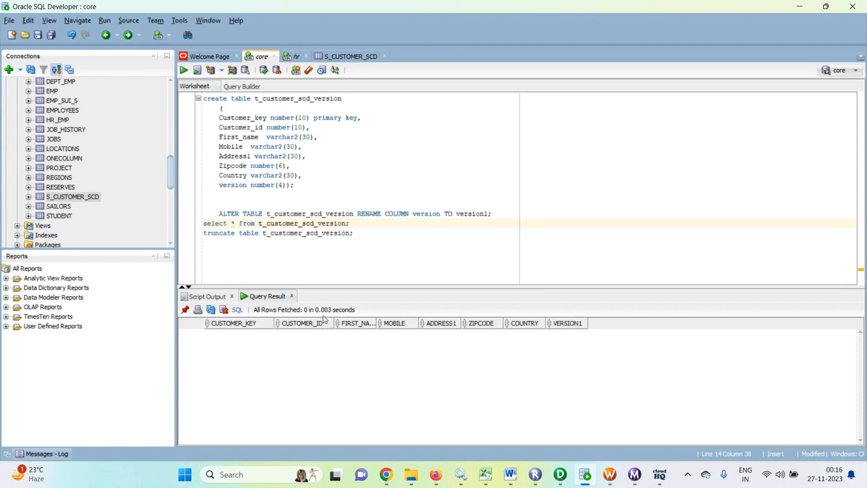
click(292, 57)
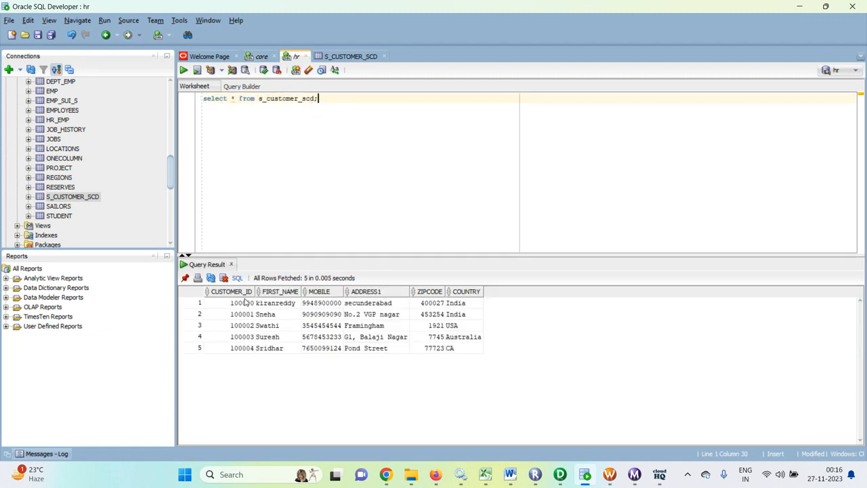
key(Return)
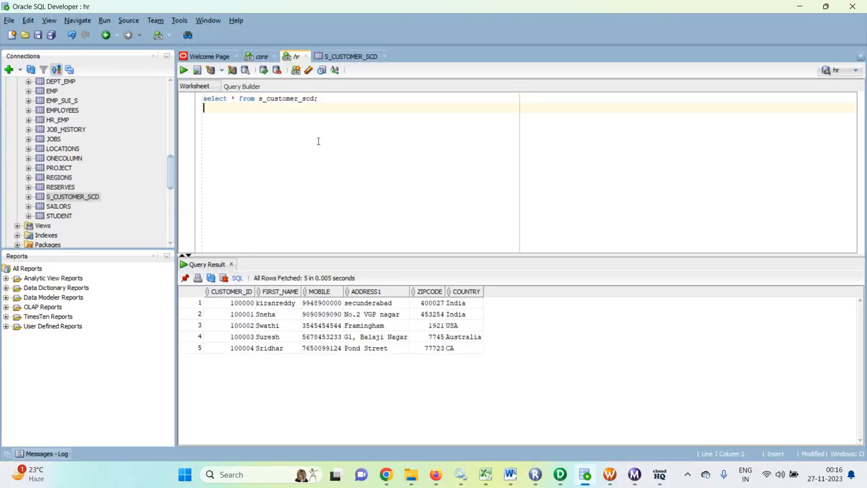
Run desc s_customer_scd; in the hr worksheet, then revisit the empty version-table results
text(desc )
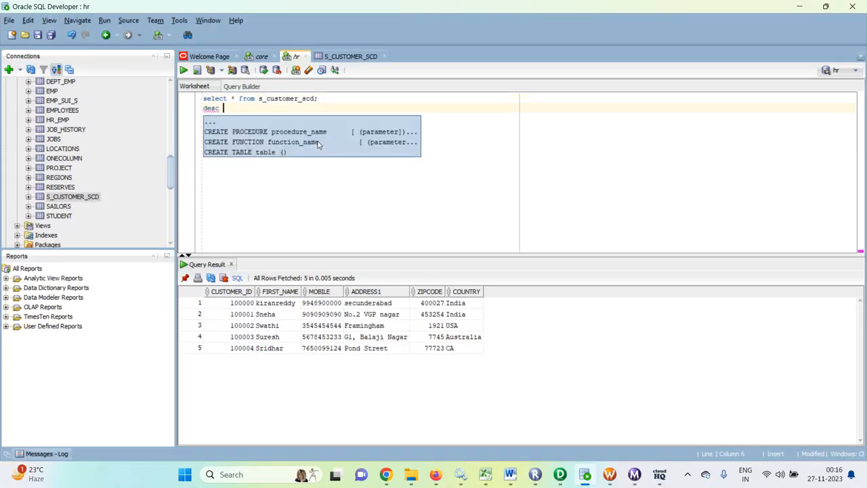
text(s)
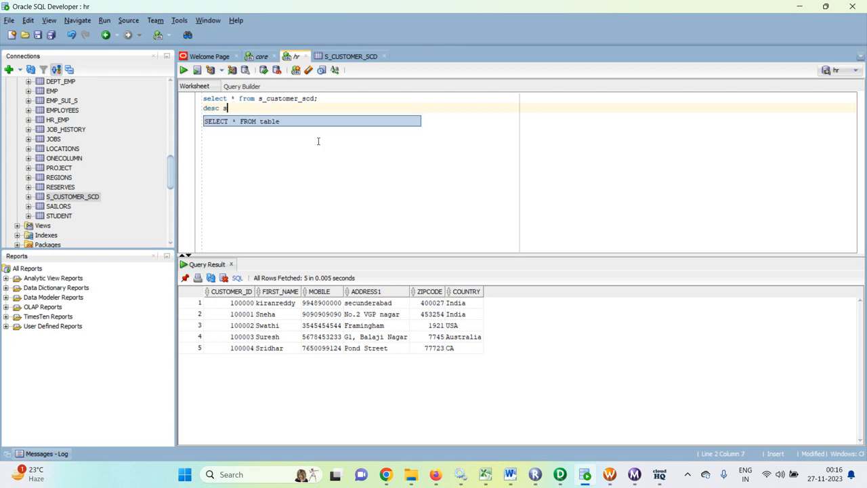
text(_)
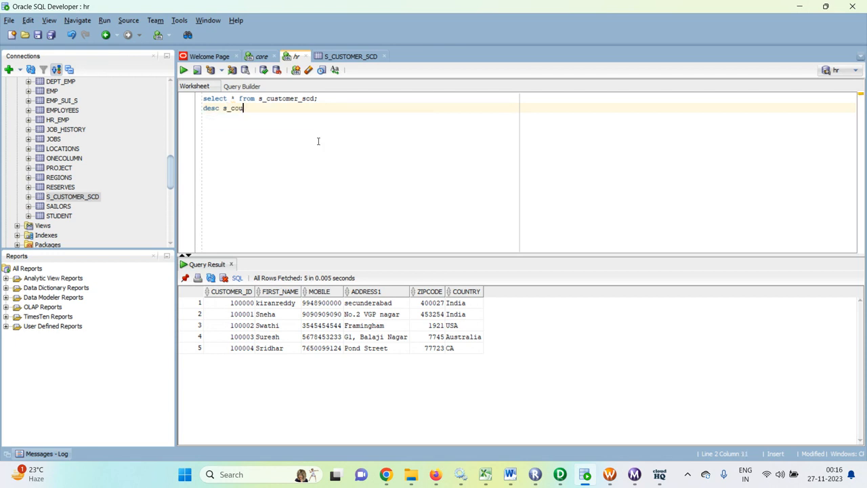
text(cu)
drag(258, 102, 328, 99)
key(ctrl+c)
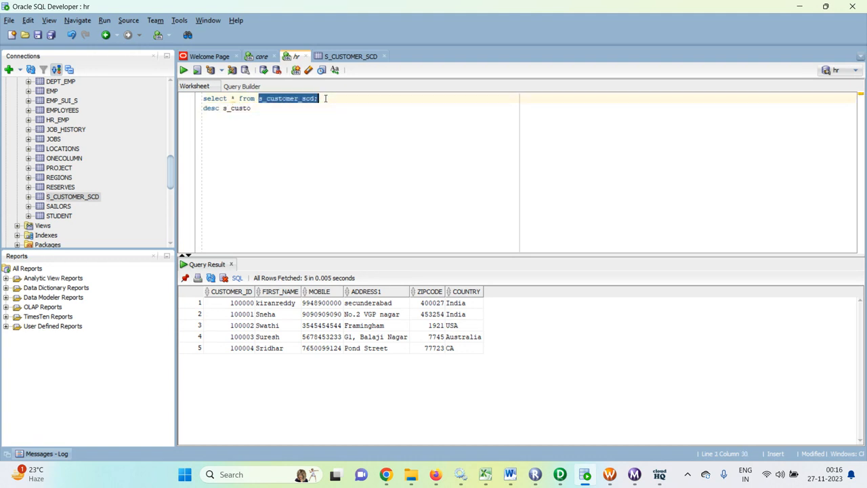
double_click(247, 109)
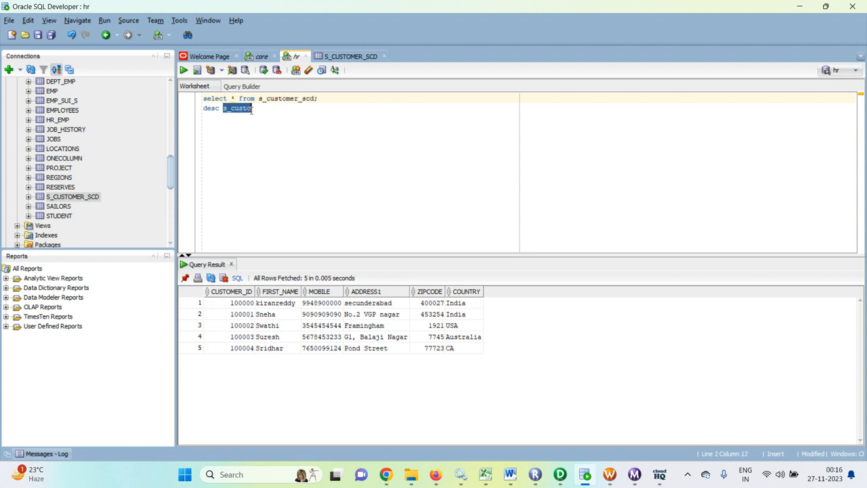
key(ctrl+v)
key(ctrl+Return)
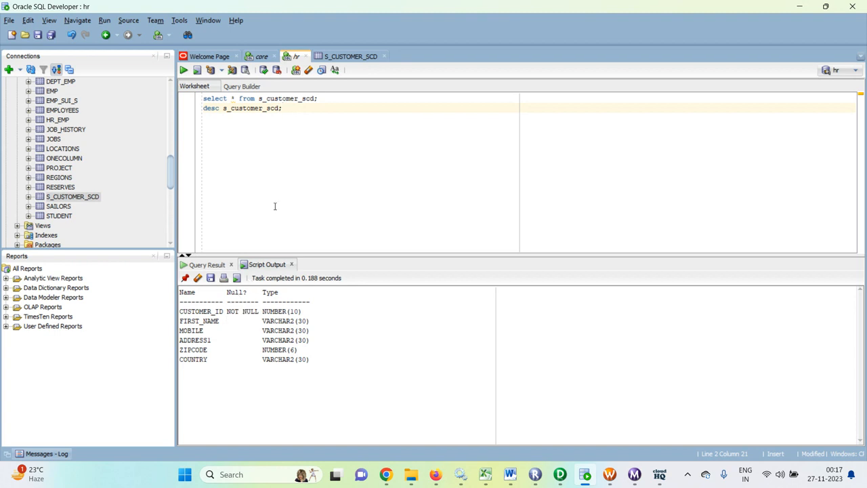
click(260, 58)
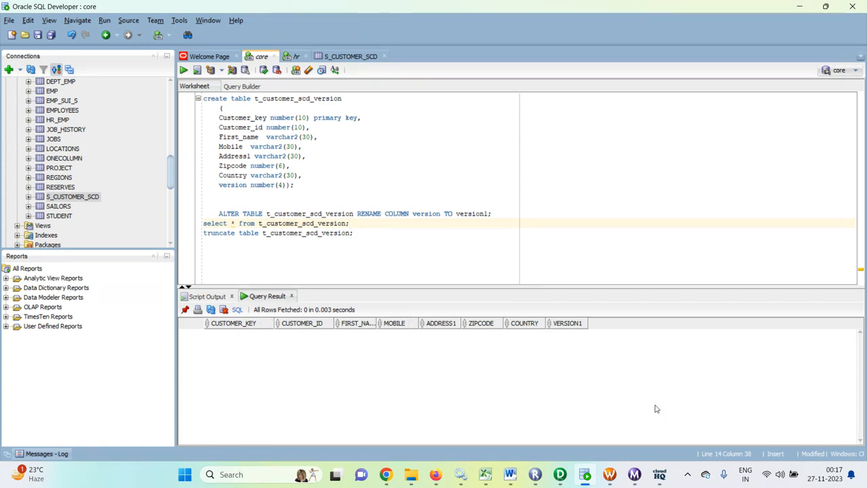
click(560, 476)
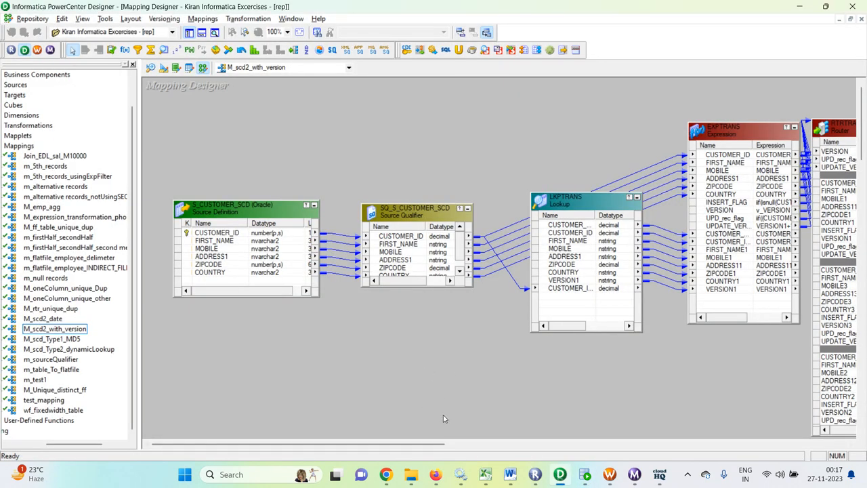
Move the LKPTRANS Lookup up and left on the M_scd2_with_version canvas
drag(372, 444, 393, 435)
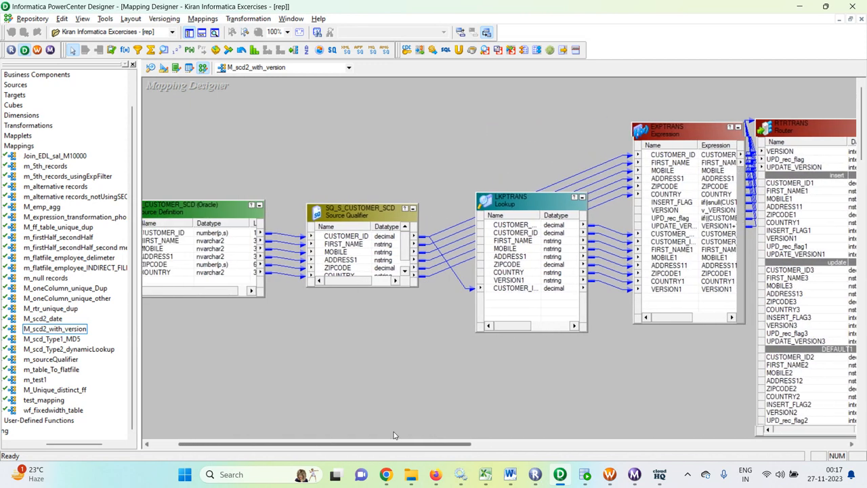
drag(519, 196, 486, 112)
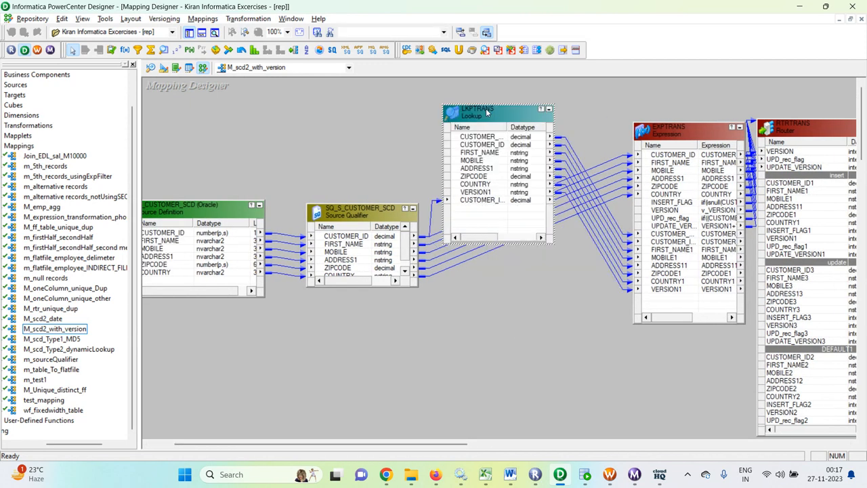
drag(450, 444, 436, 444)
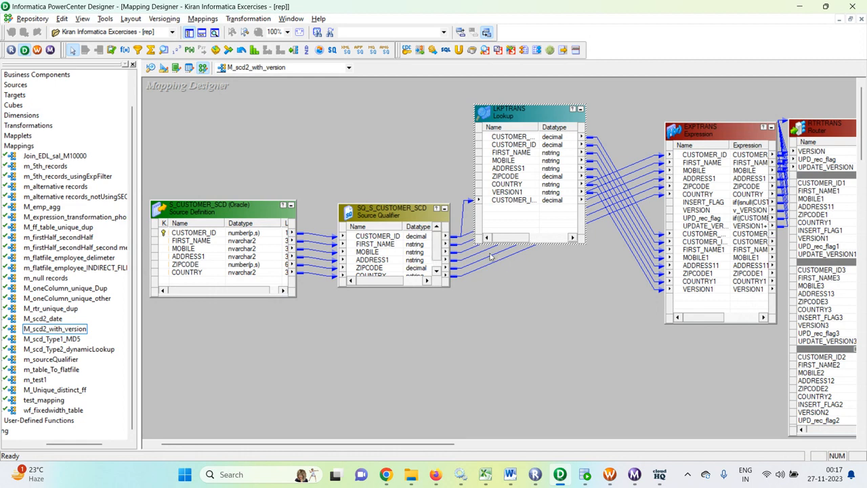
drag(417, 442, 478, 443)
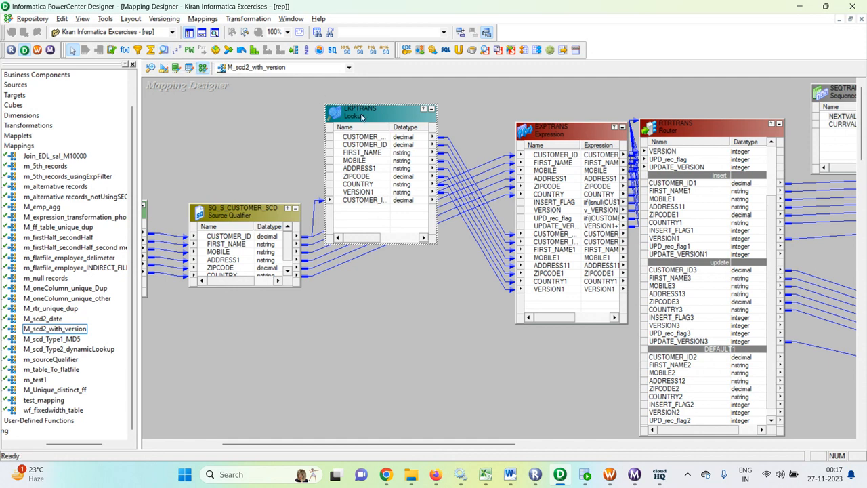
double_click(372, 111)
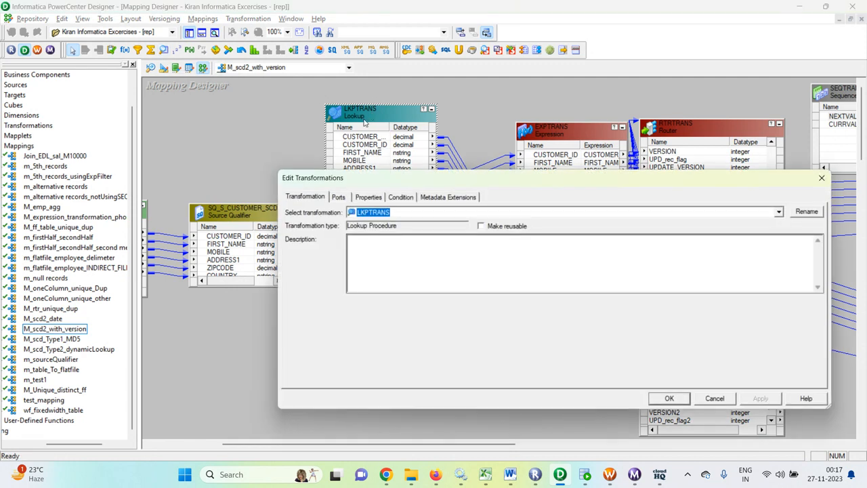
click(369, 197)
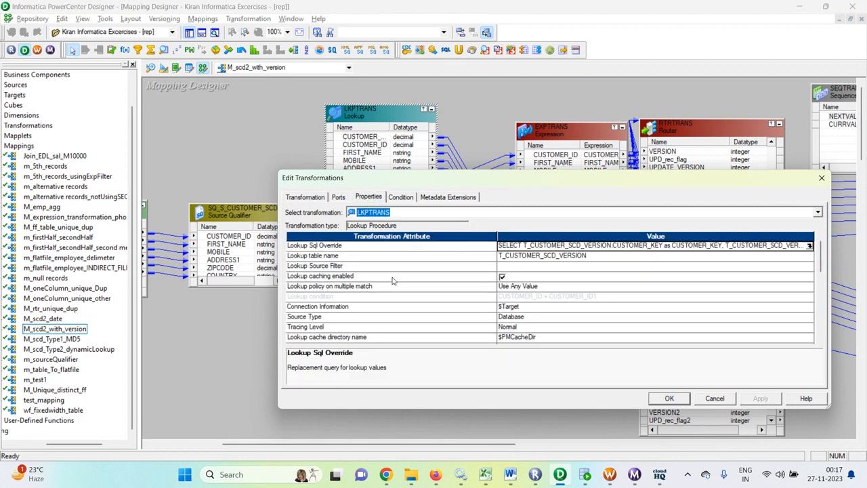
click(809, 246)
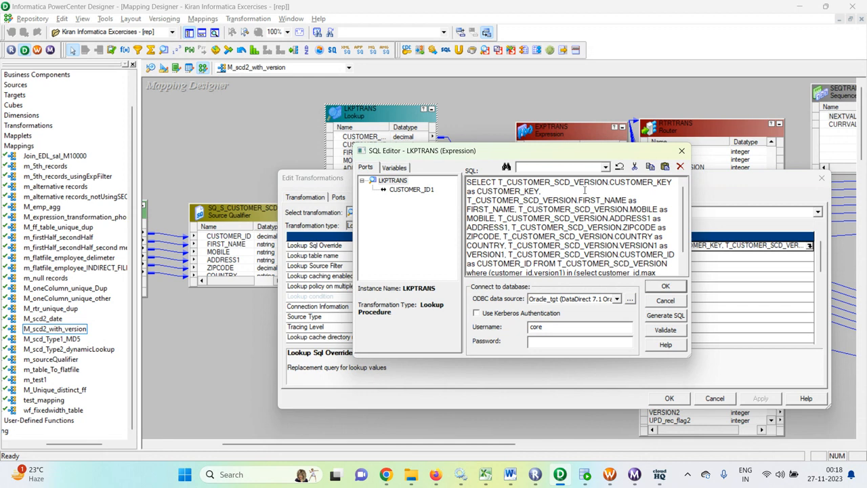
scroll(594, 211, down, 1)
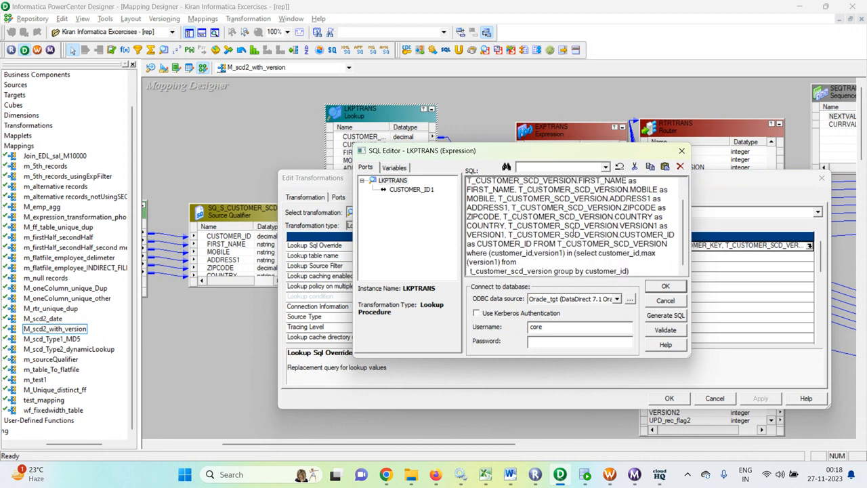
click(681, 151)
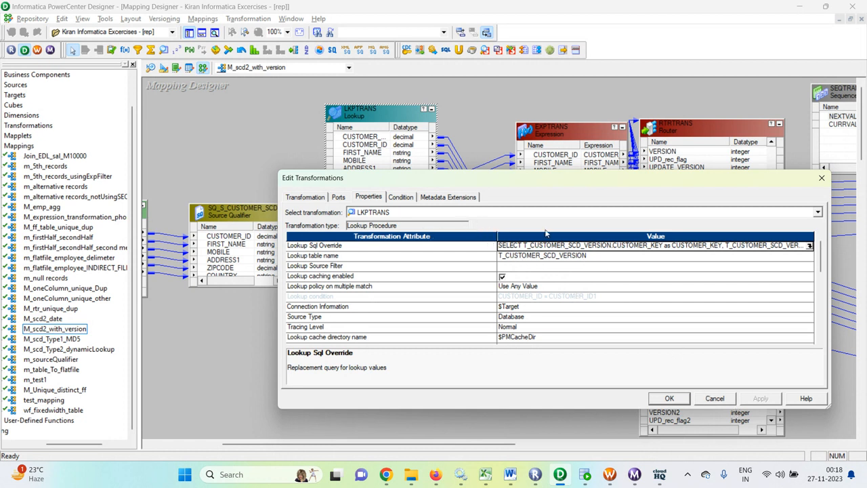
click(714, 398)
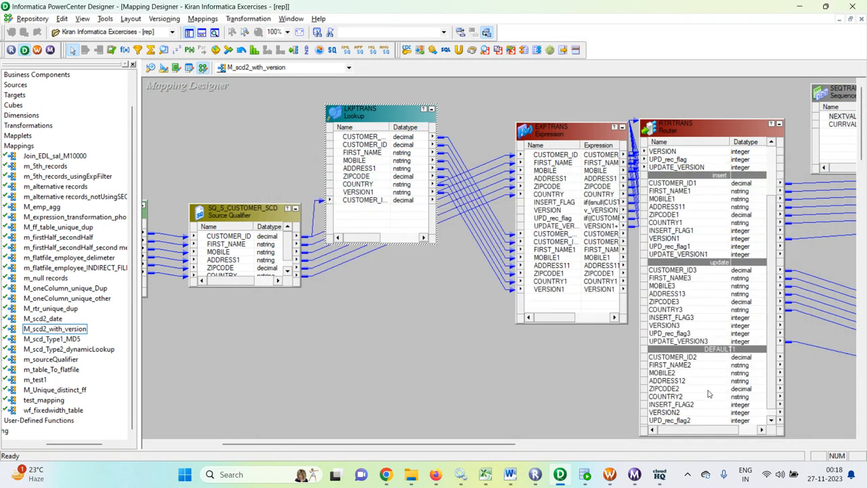
double_click(387, 111)
click(400, 197)
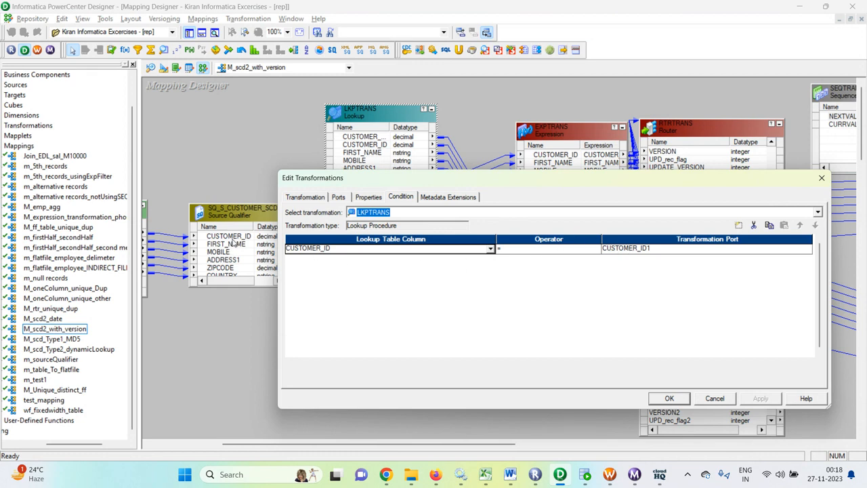
click(670, 398)
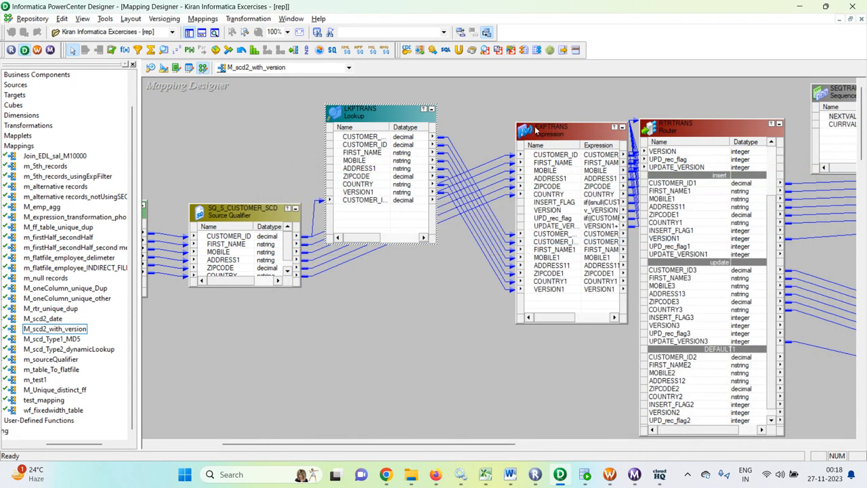
double_click(560, 125)
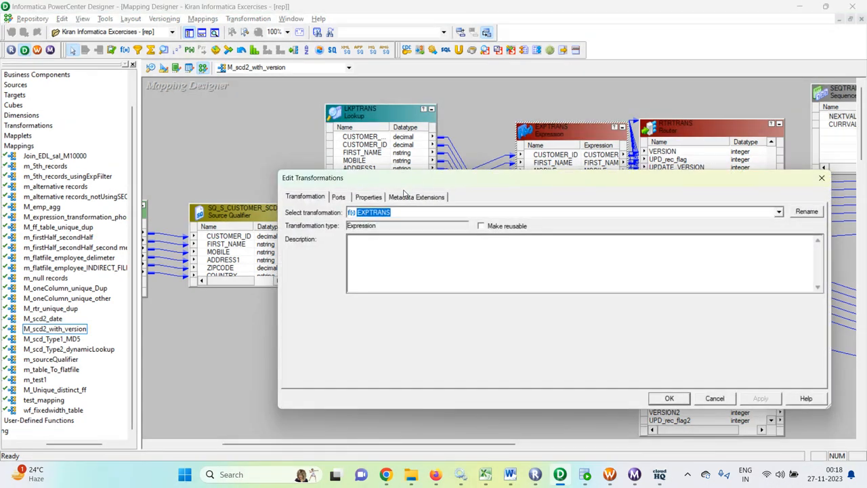
click(338, 197)
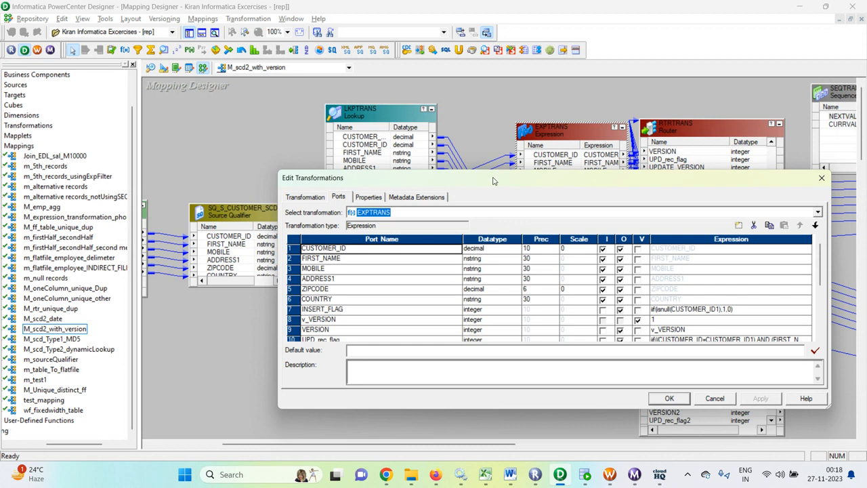
drag(493, 183, 492, 360)
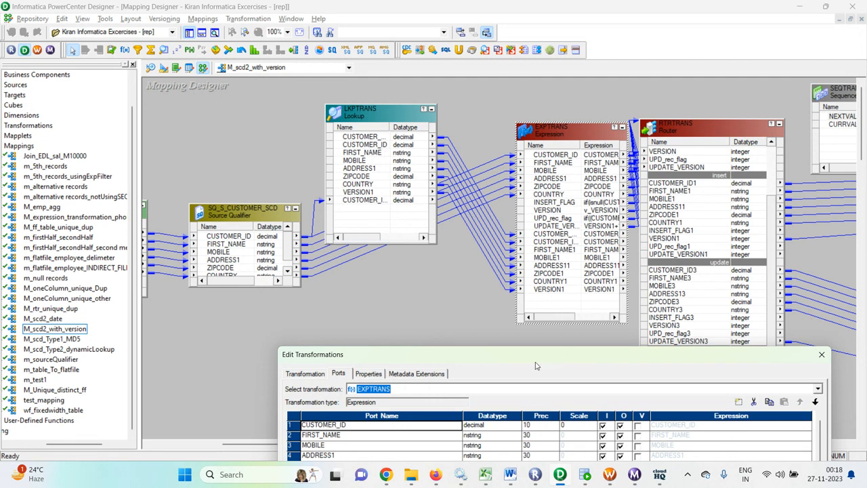
drag(535, 362, 585, 194)
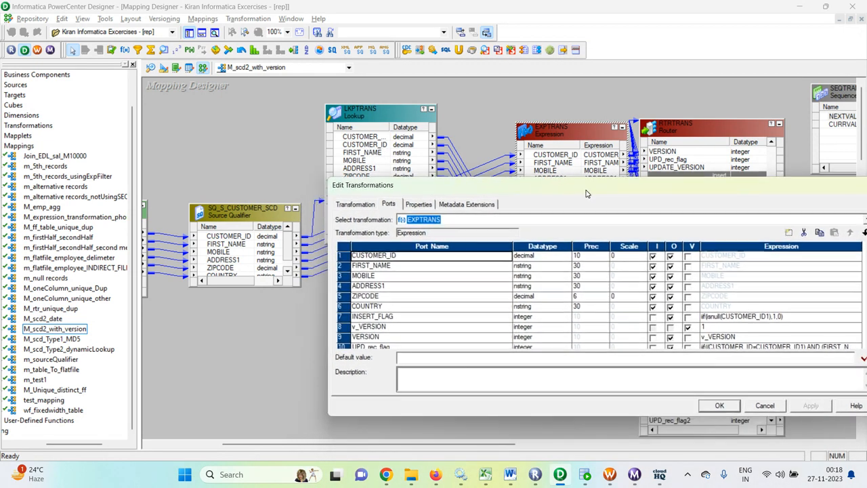
scroll(546, 305, down, 2)
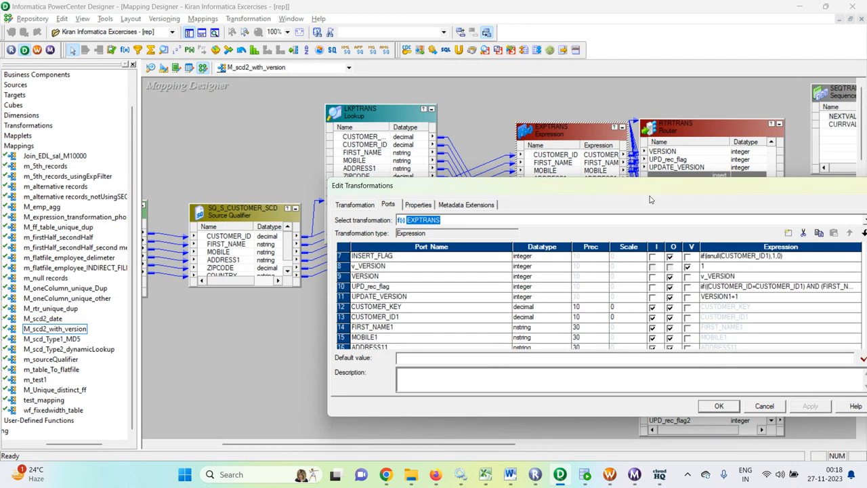
drag(617, 186, 605, 116)
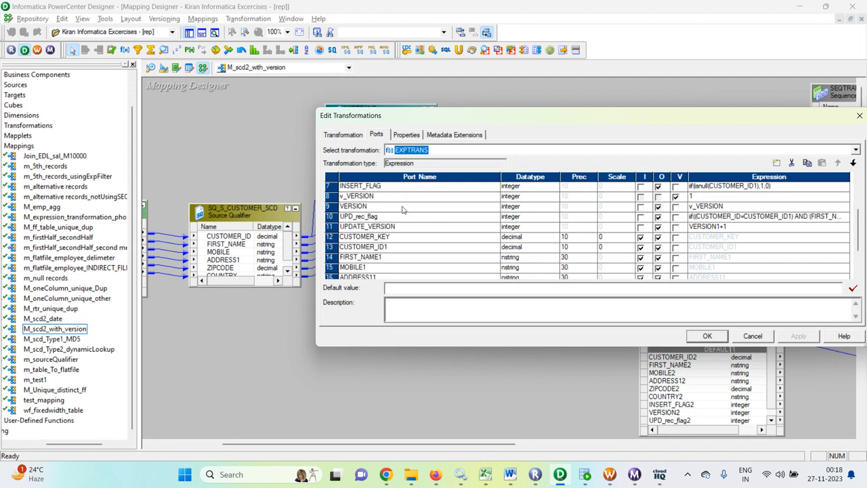
scroll(451, 210, up, 2)
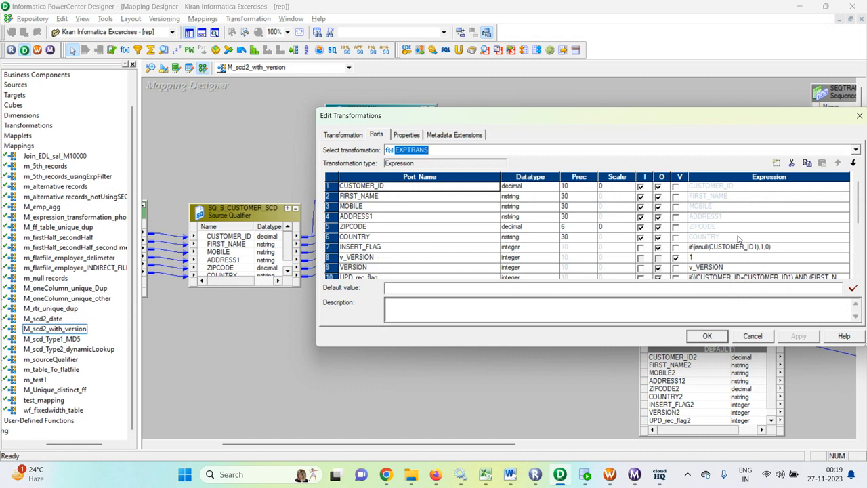
click(793, 247)
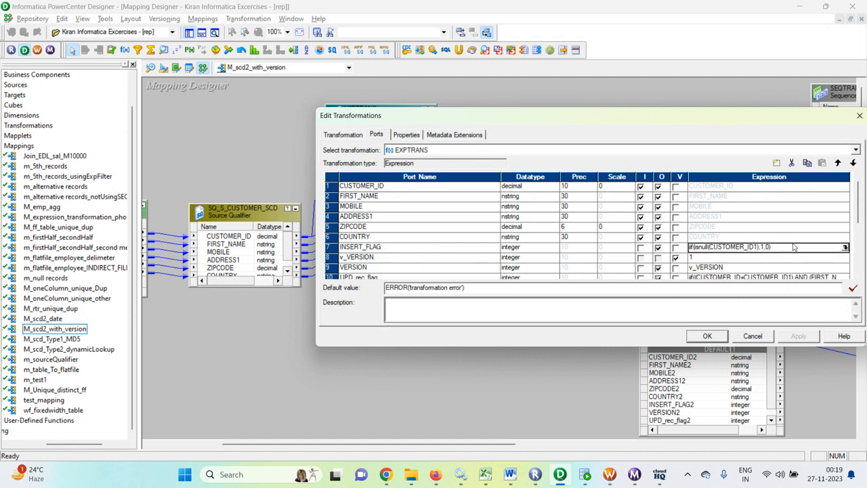
click(846, 248)
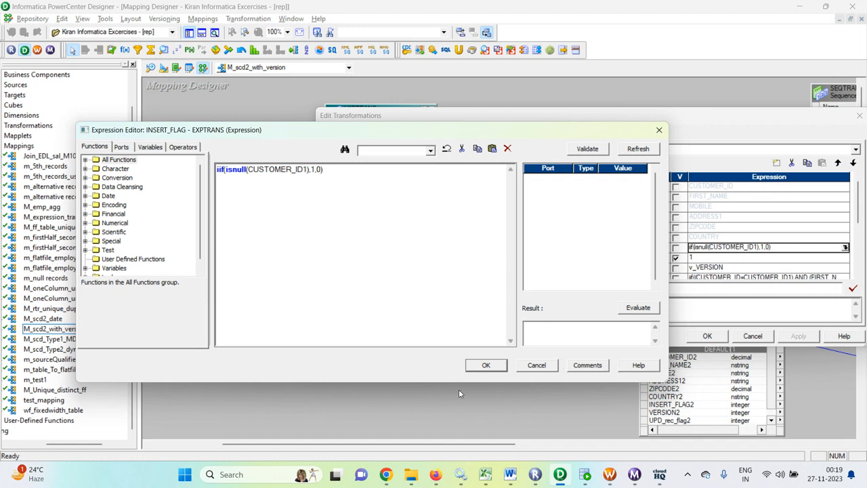
click(532, 368)
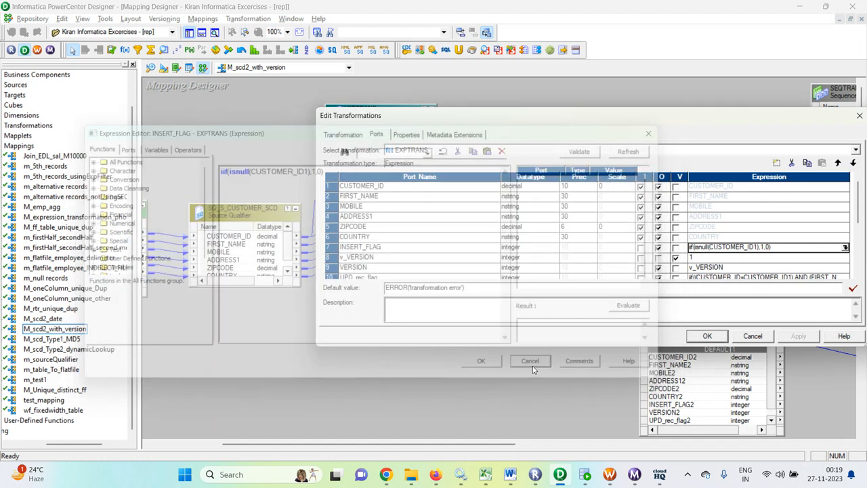
click(765, 339)
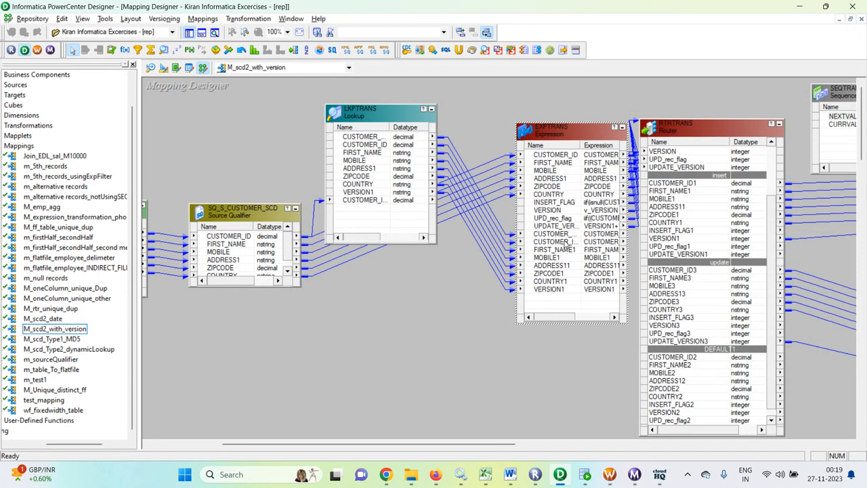
Widen the EXPTRANS name column and inspect FIRST_NAME1, MOBILE1, ADDRESS11, ZIPCODE1 and VERSION1
drag(581, 145, 613, 149)
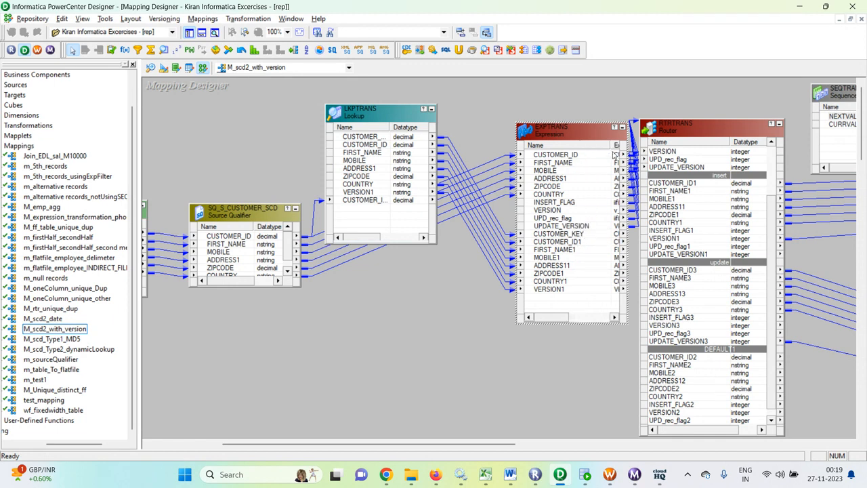
click(568, 249)
click(560, 258)
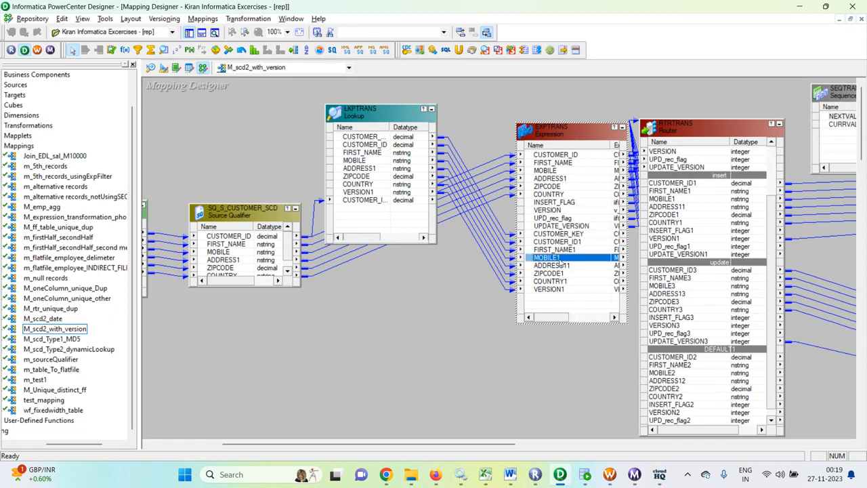
click(563, 265)
click(566, 274)
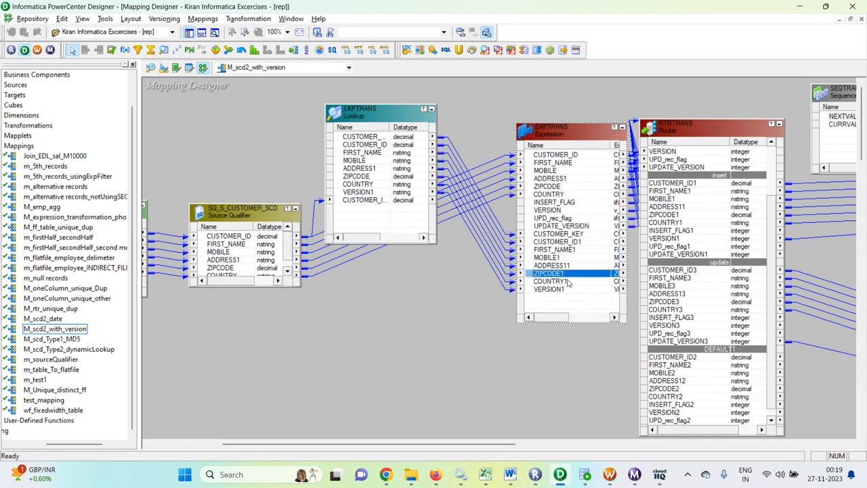
click(574, 289)
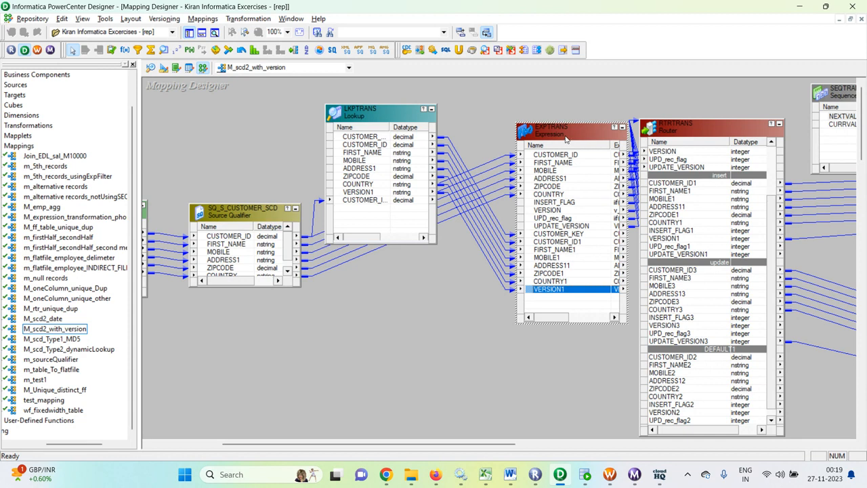
drag(489, 443, 644, 441)
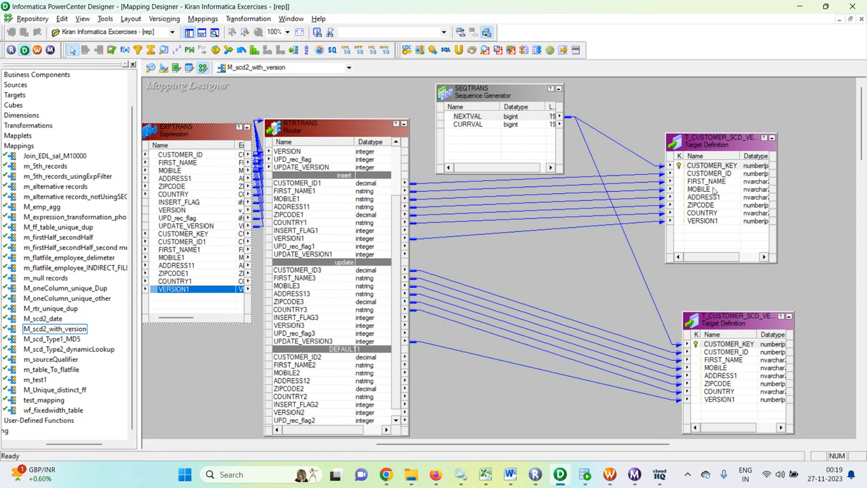
drag(565, 443, 462, 444)
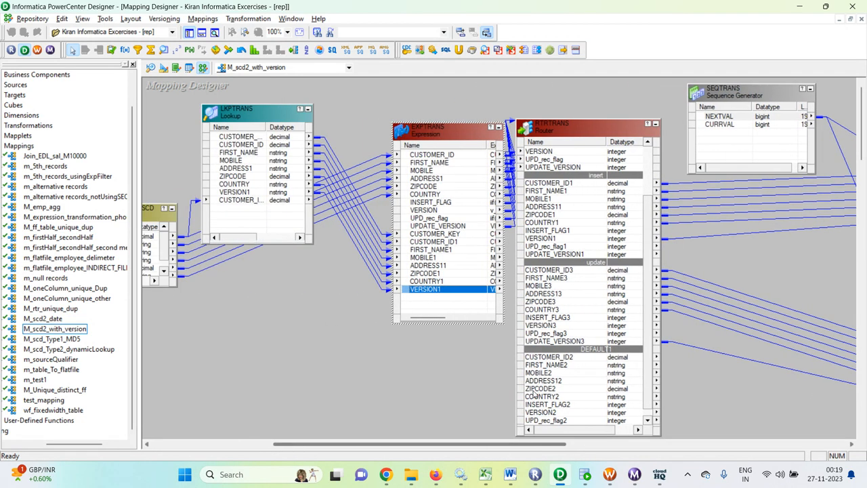
Open the EXPTRANS ports and review the INSERT_FLAG expression referencing CUSTOMER_ID1
double_click(445, 132)
click(375, 134)
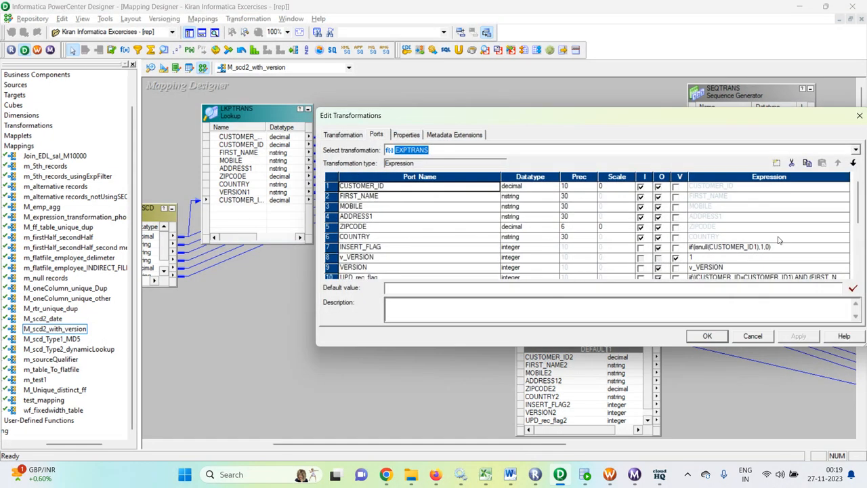
click(809, 251)
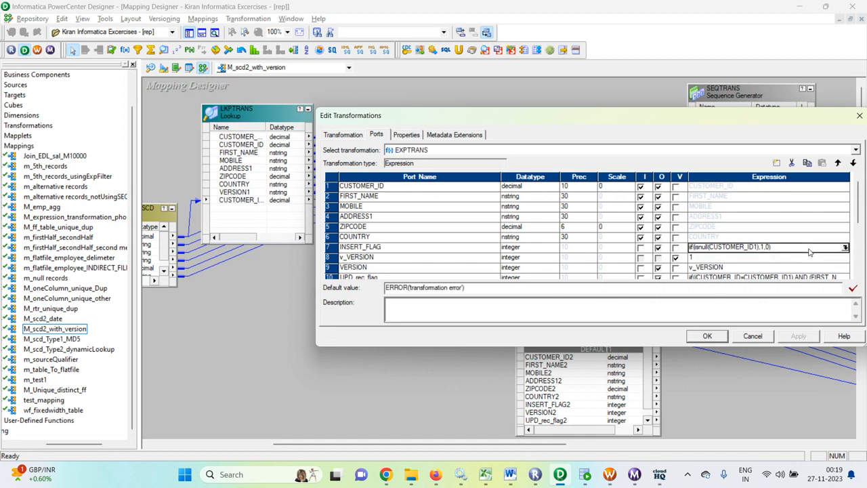
click(845, 248)
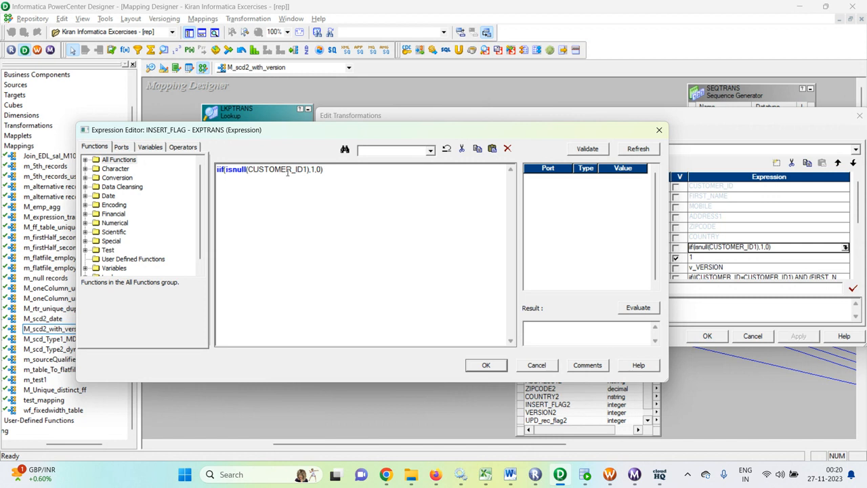
drag(305, 170, 265, 170)
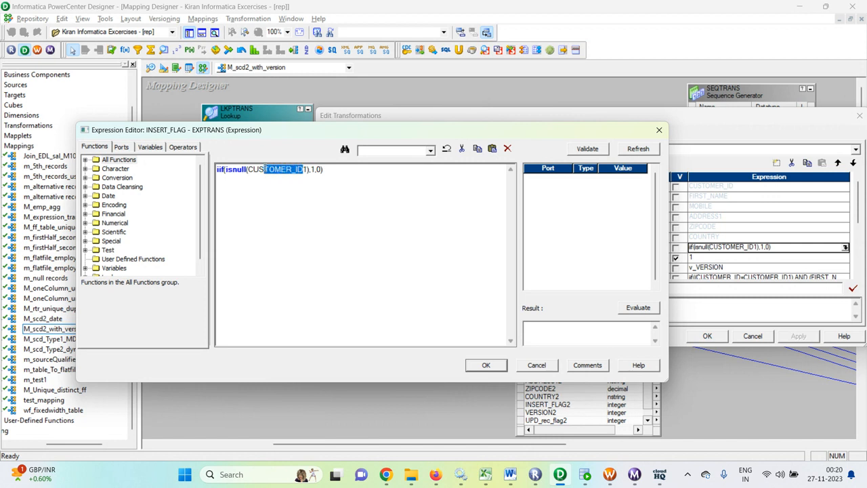
click(536, 365)
Review the UPD_rec_flag expression and apply the EXPTRANS port changes
scroll(386, 250, down, 1)
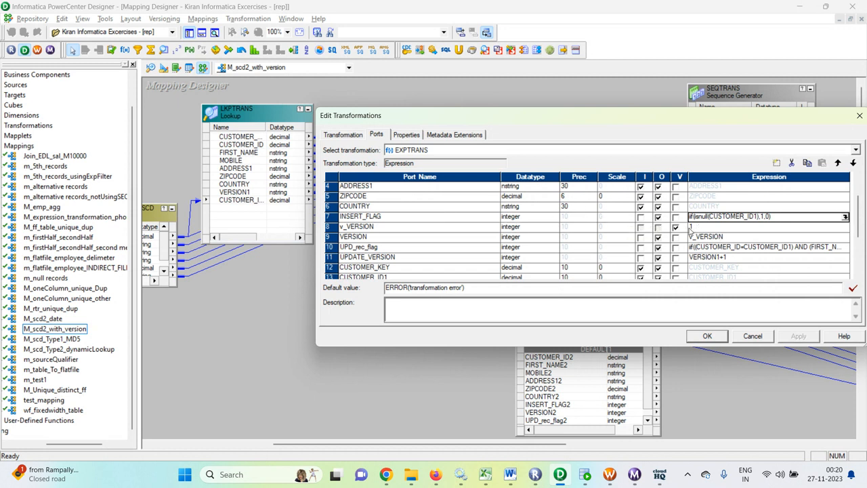
scroll(542, 248, down, 2)
scroll(565, 258, up, 1)
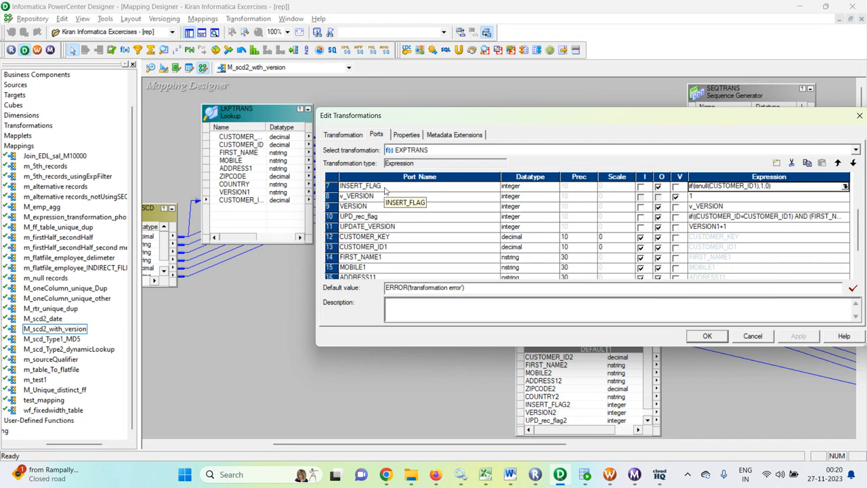
click(732, 216)
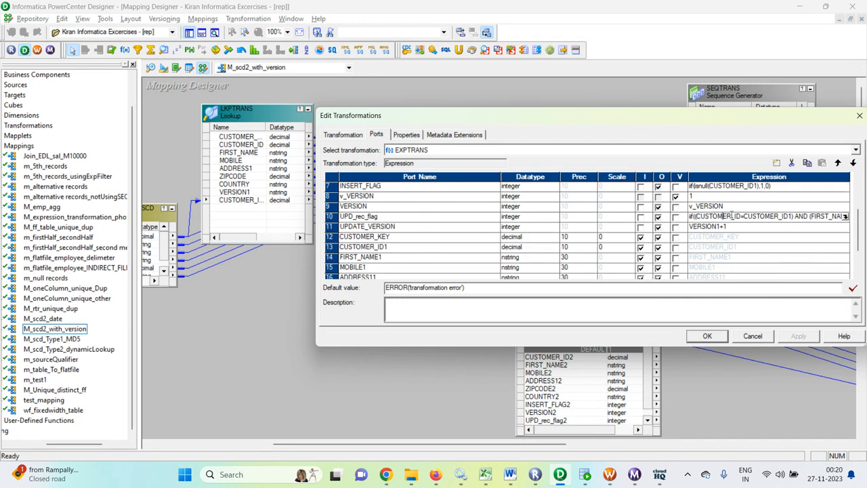
click(845, 216)
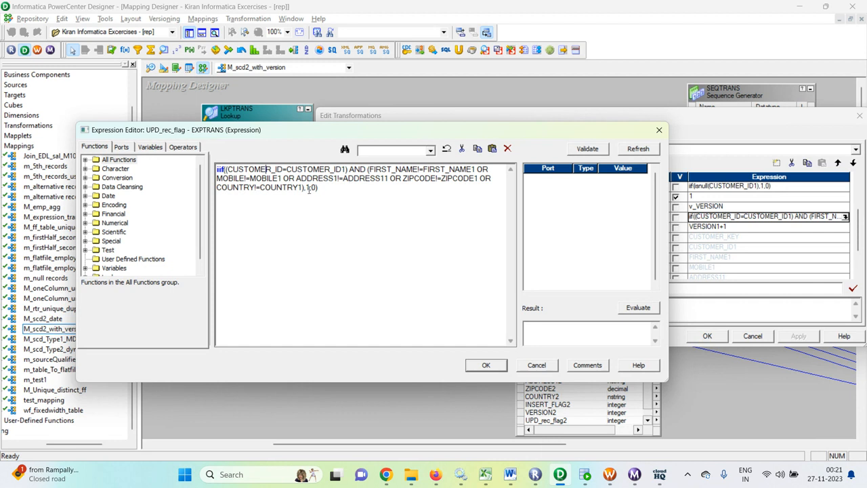
click(485, 367)
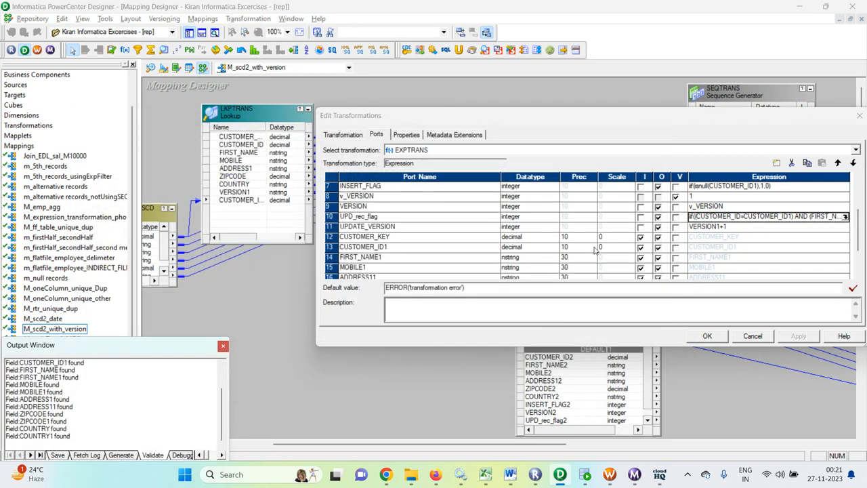
scroll(606, 247, down, 2)
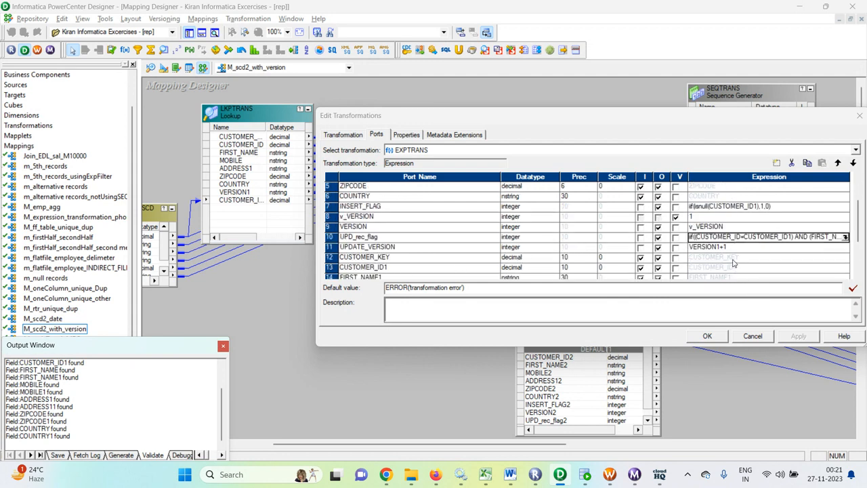
click(709, 336)
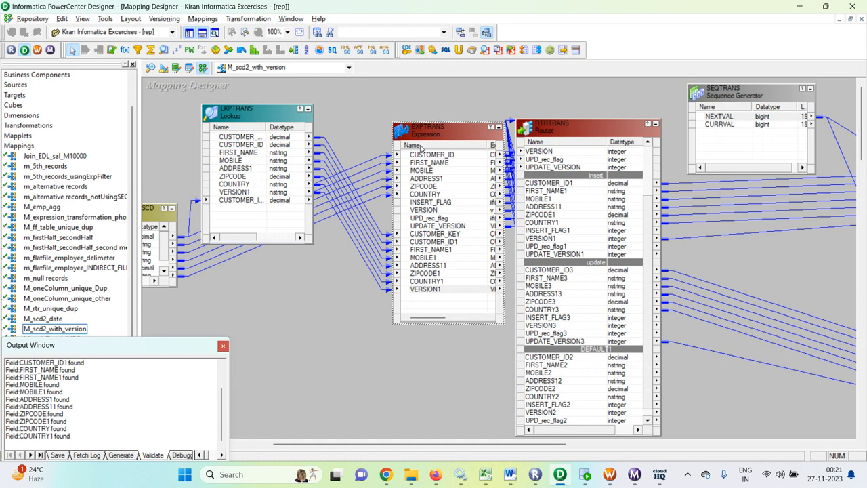
Move EXPTRANS left and widen it to show its expressions, then enlarge the router's INPUT group
click(422, 148)
drag(447, 136, 398, 134)
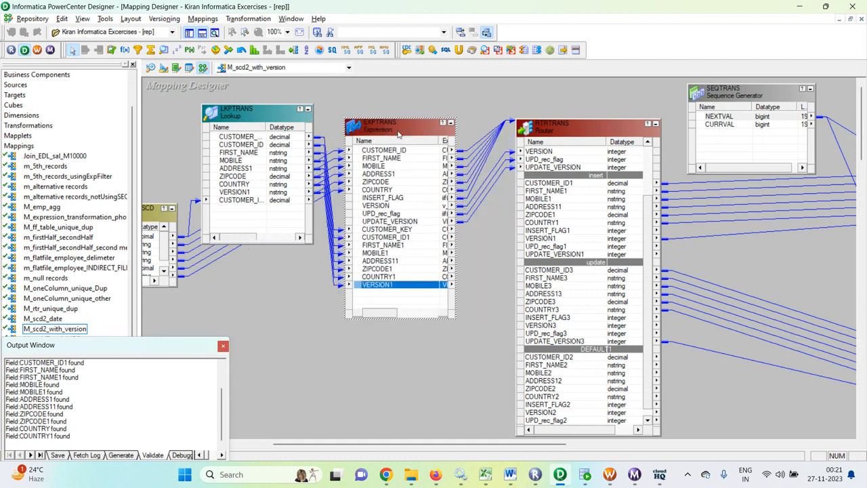
drag(455, 319, 501, 331)
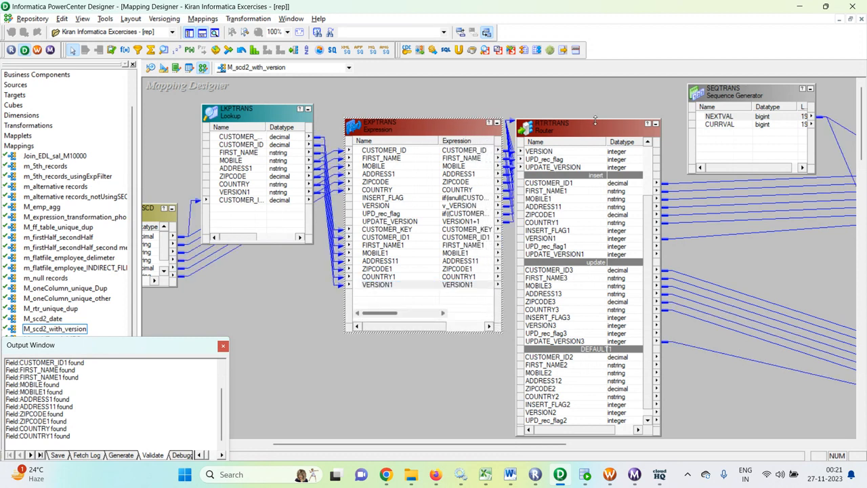
drag(595, 120, 617, 79)
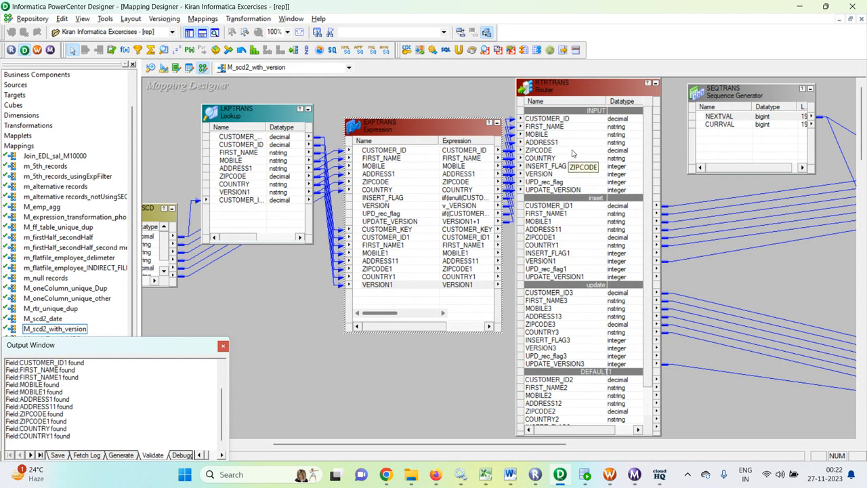
double_click(559, 92)
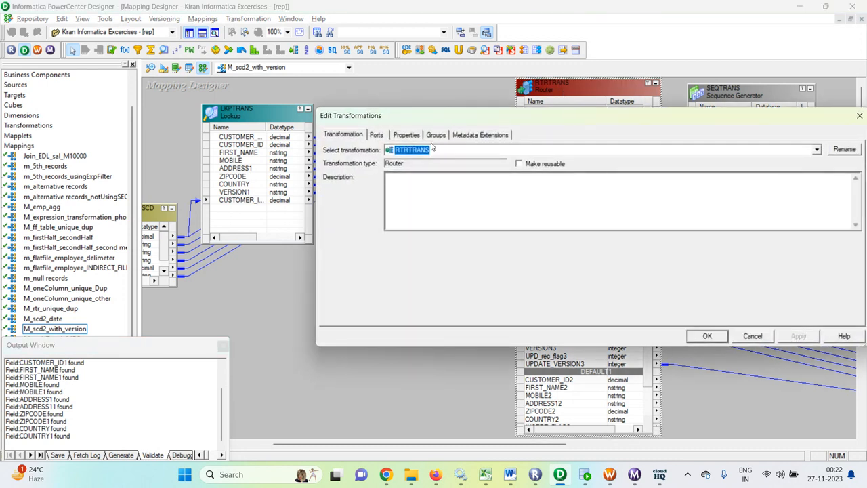
click(437, 136)
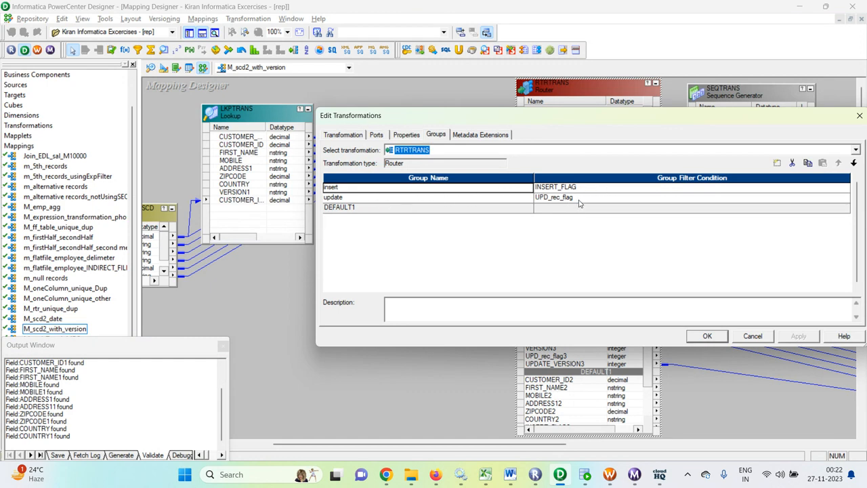
click(377, 135)
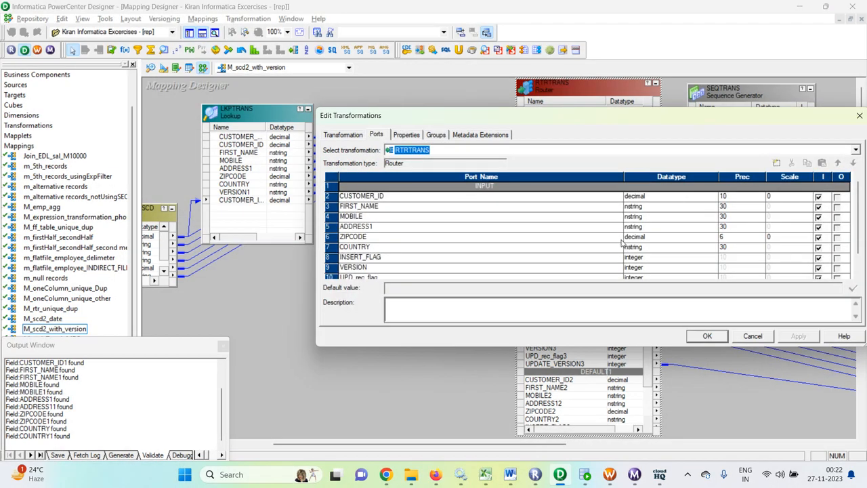
click(752, 337)
double_click(580, 92)
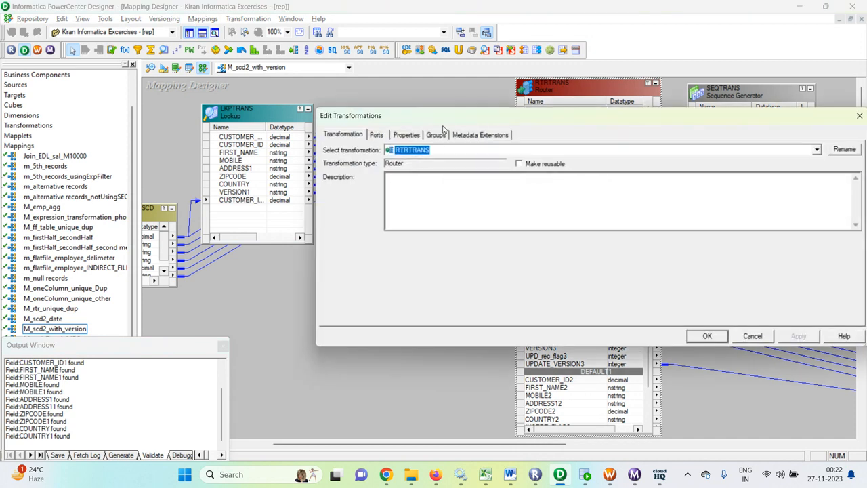
click(435, 136)
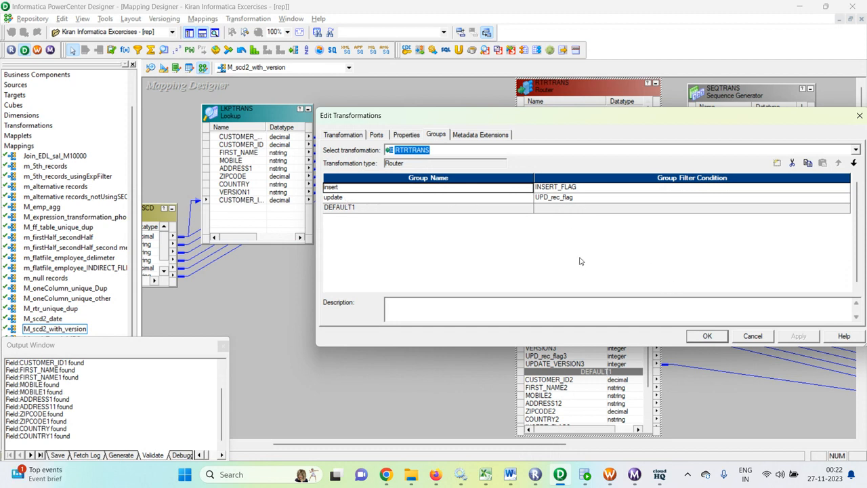
click(707, 337)
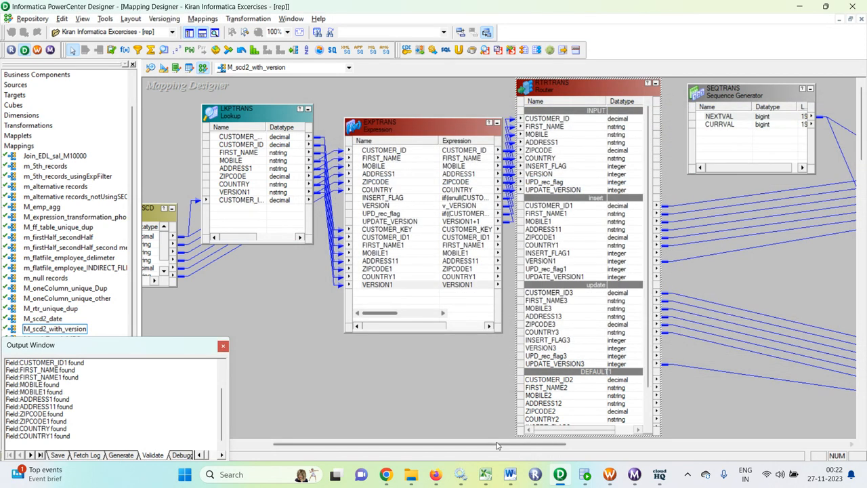
Delete the existing SEQTRANS sequence generator from the mapping
drag(515, 445, 594, 445)
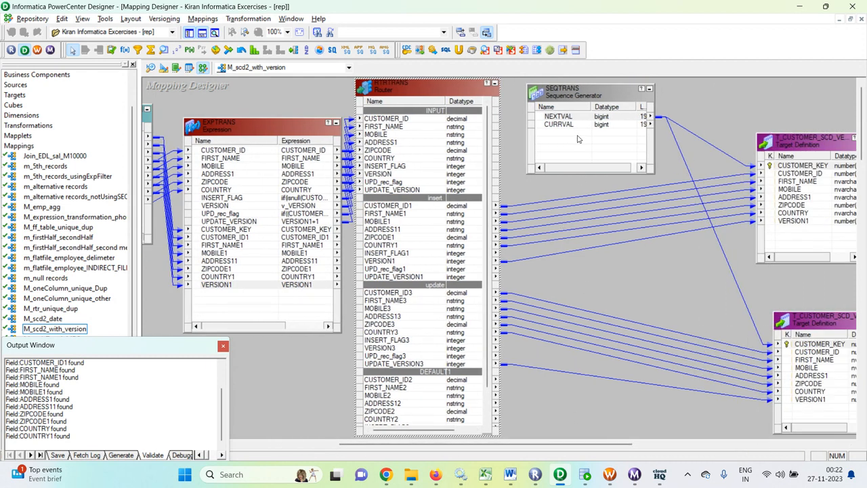
click(583, 96)
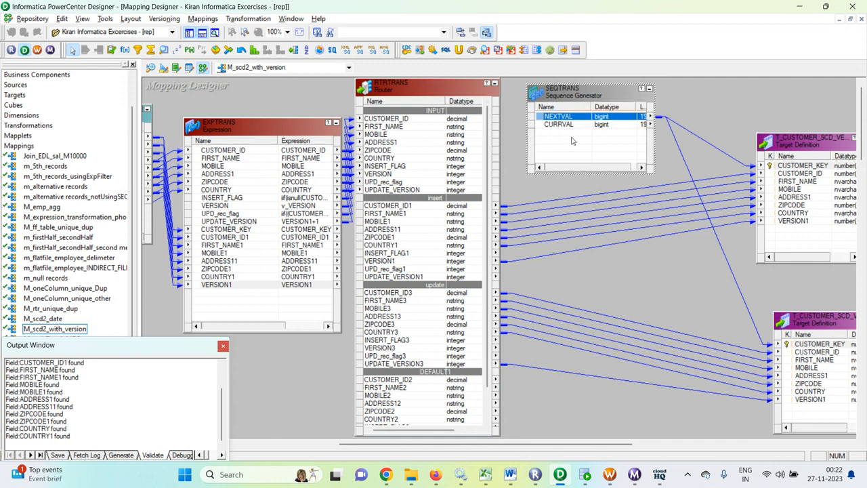
key(Delete)
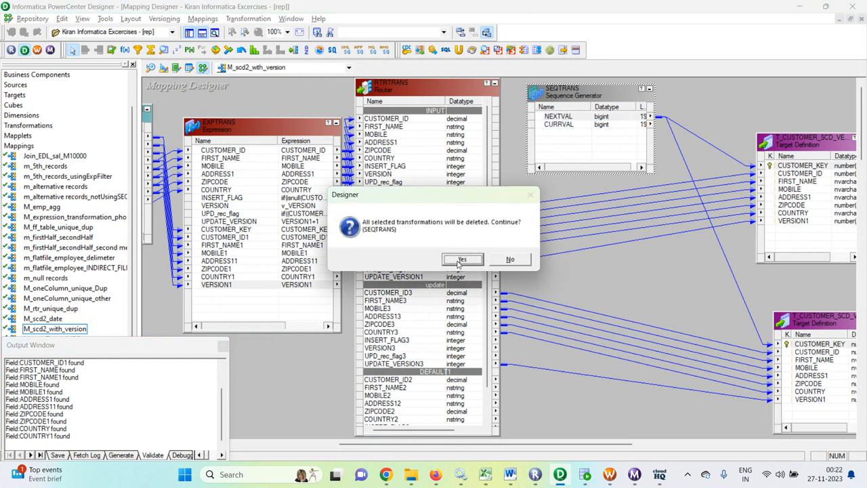
click(460, 260)
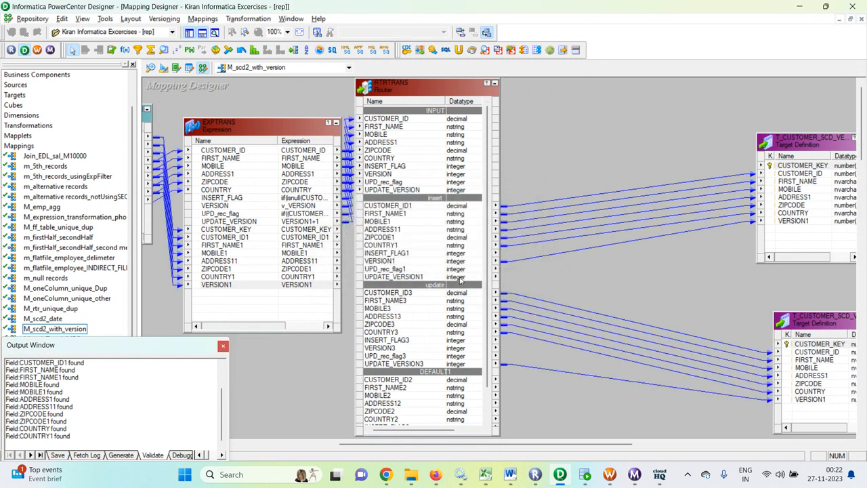
Add a new SEQTRANS, link NEXTVAL to both targets' CUSTOMER_KEY ports, and save the mapping
click(178, 50)
drag(577, 94, 707, 173)
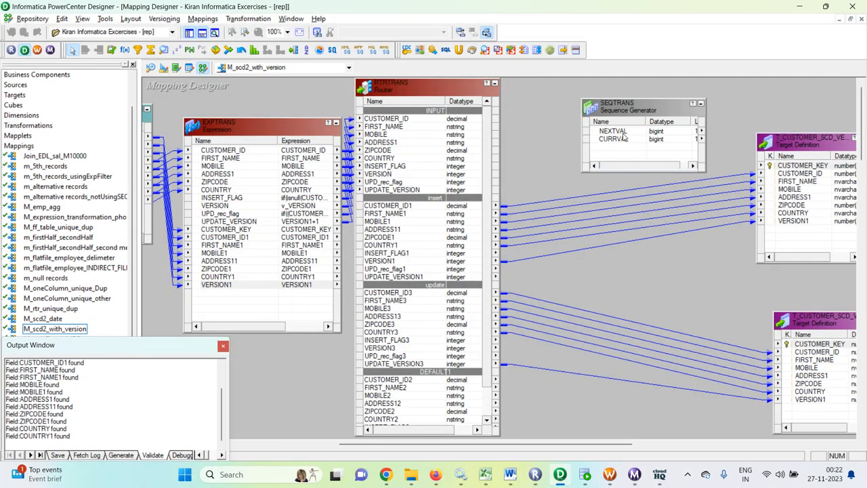
drag(624, 134, 785, 169)
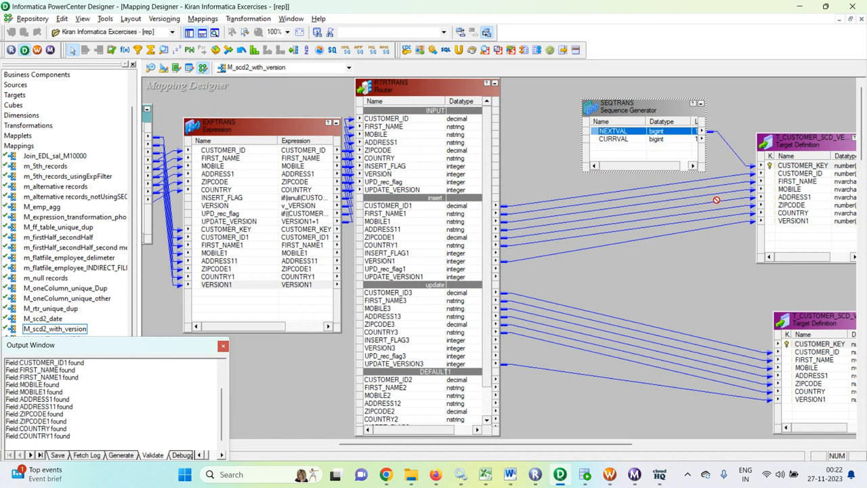
drag(806, 347, 806, 345)
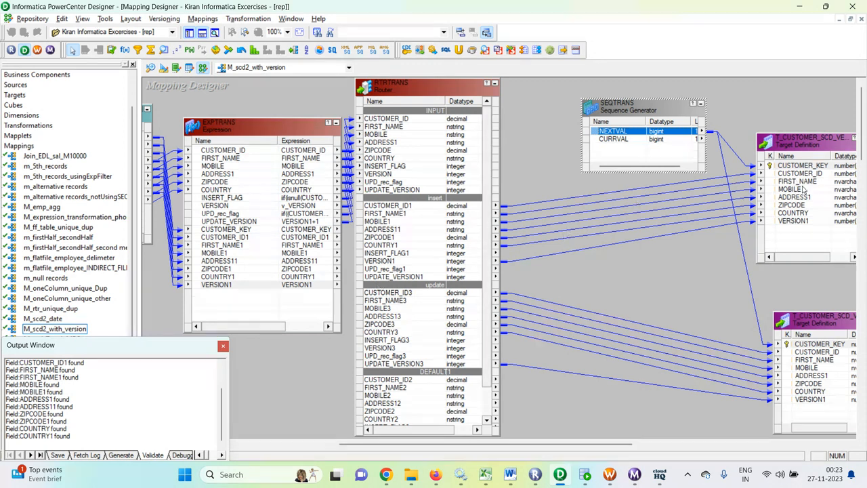
scroll(405, 284, down, 2)
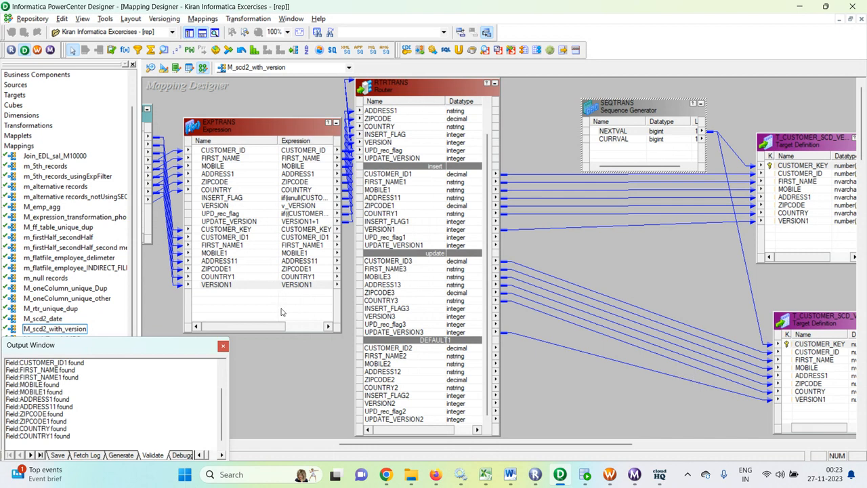
drag(251, 325, 277, 330)
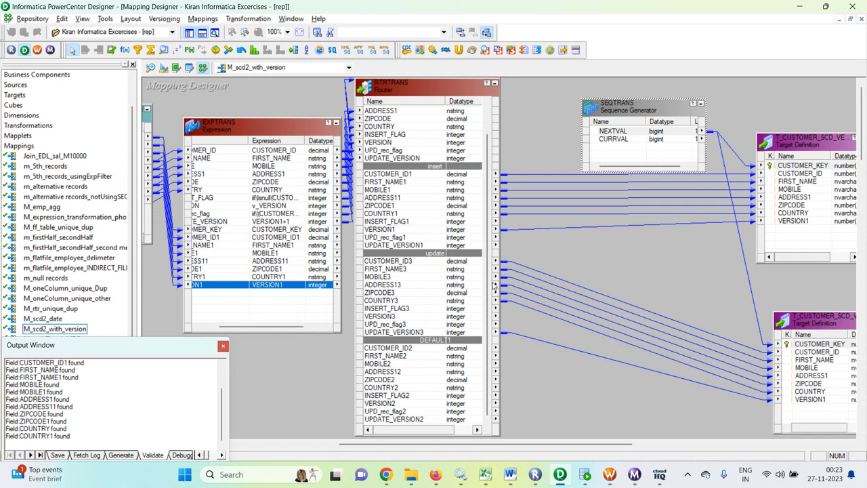
drag(569, 447, 621, 447)
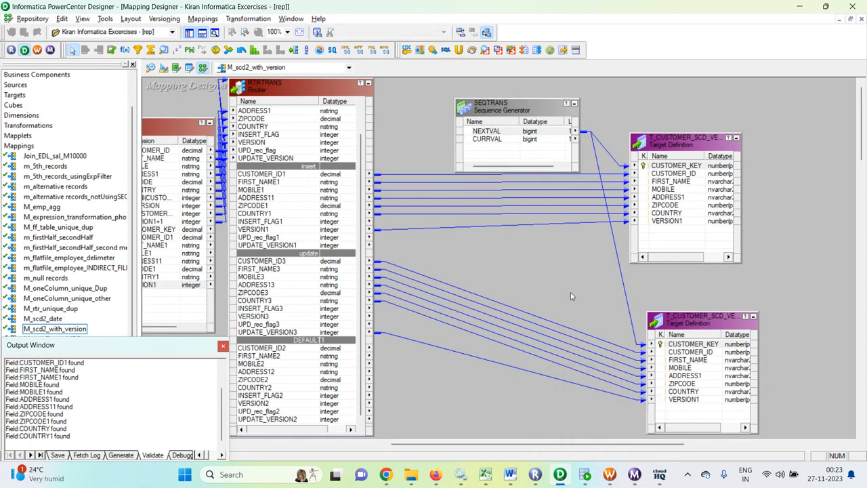
key(ctrl+s)
In the s_M_scd2_with_version session's Mapping tab, inspect SQ_S_CUSTOMER_SCD, then T_CUSTOMER_SCD_VERSION's writer settings
click(609, 474)
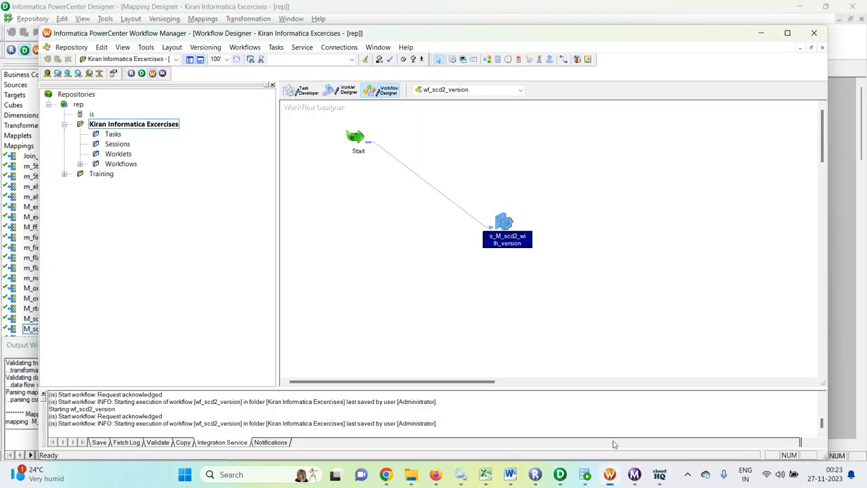
double_click(512, 226)
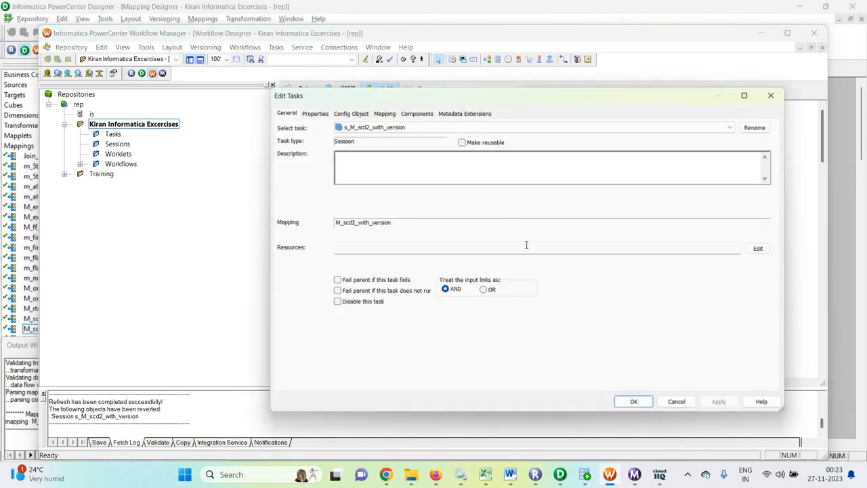
click(384, 113)
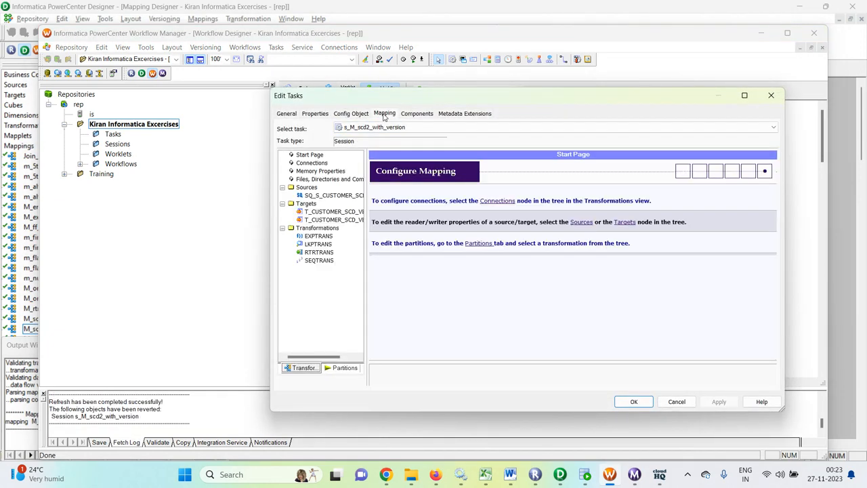
click(332, 196)
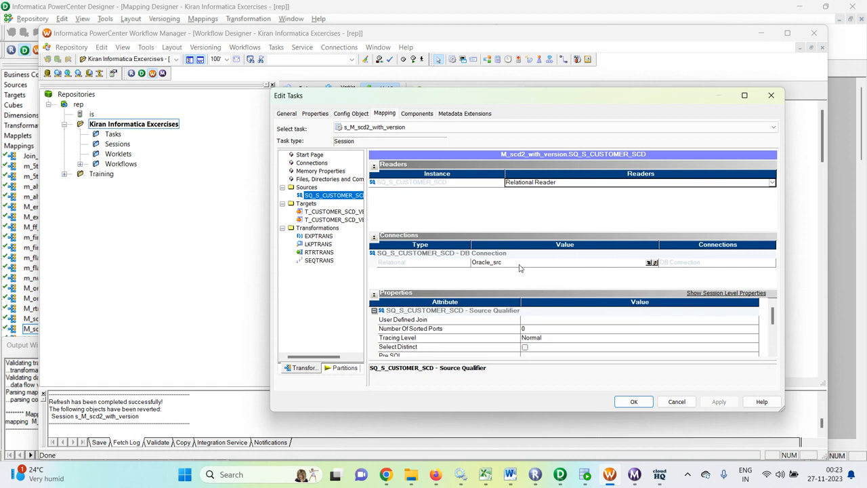
click(350, 212)
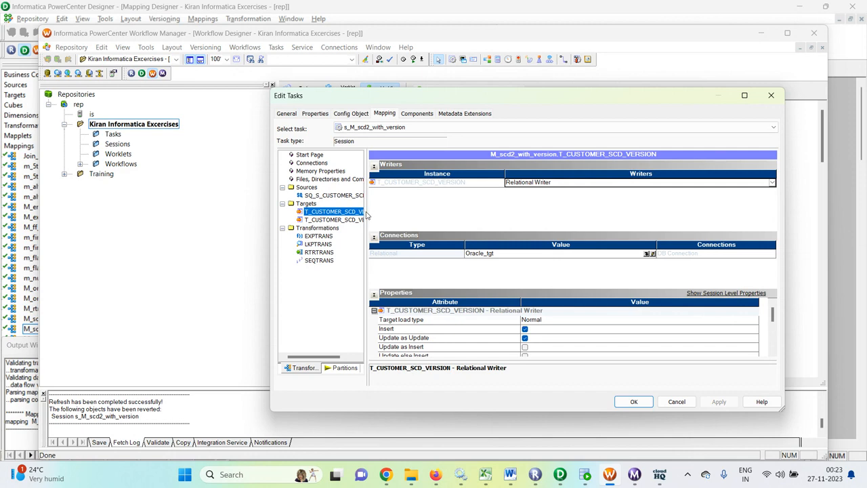
Set Target load type to Bulk for T_CUSTOMER_SCD_VERSION and T_CUSTOMER_SCD_VERSION1
drag(367, 208, 402, 209)
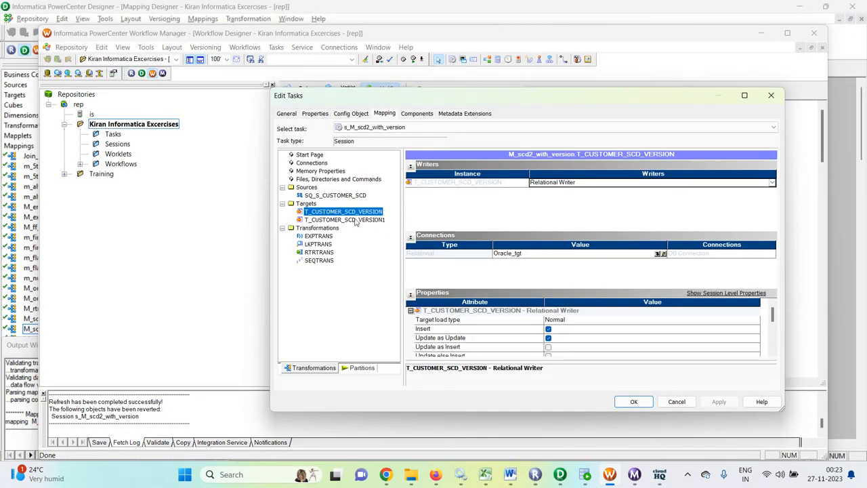
click(546, 320)
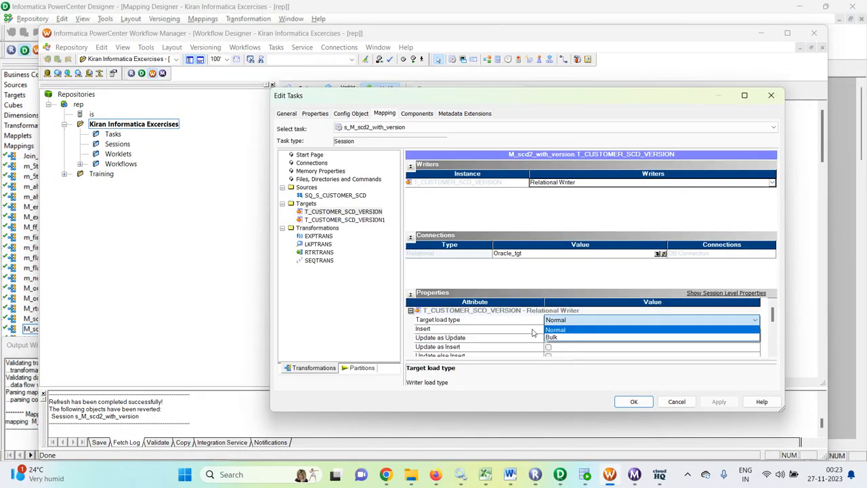
click(553, 337)
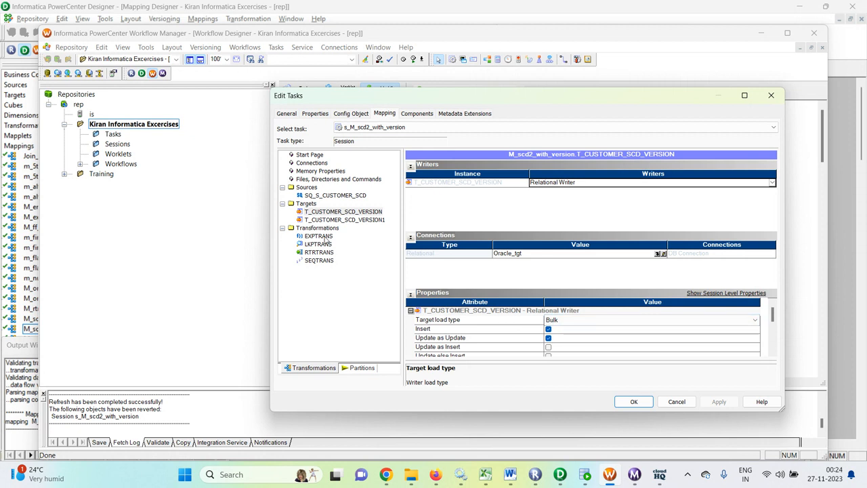
click(366, 221)
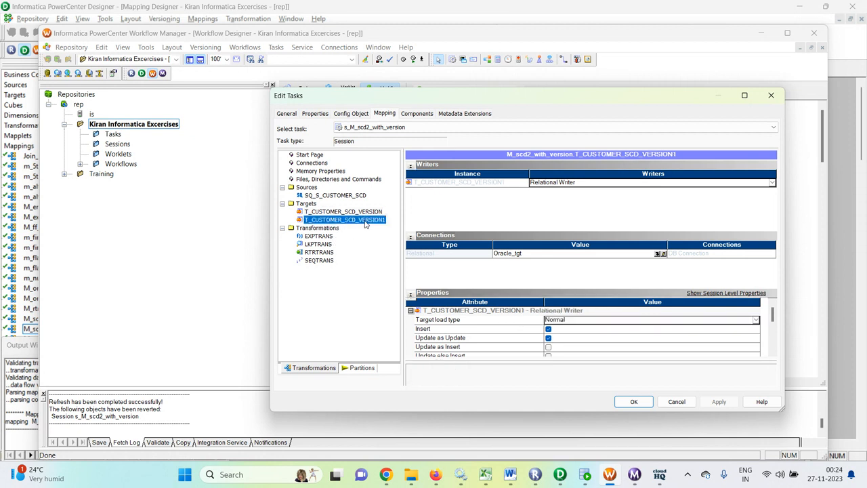
click(675, 321)
click(606, 336)
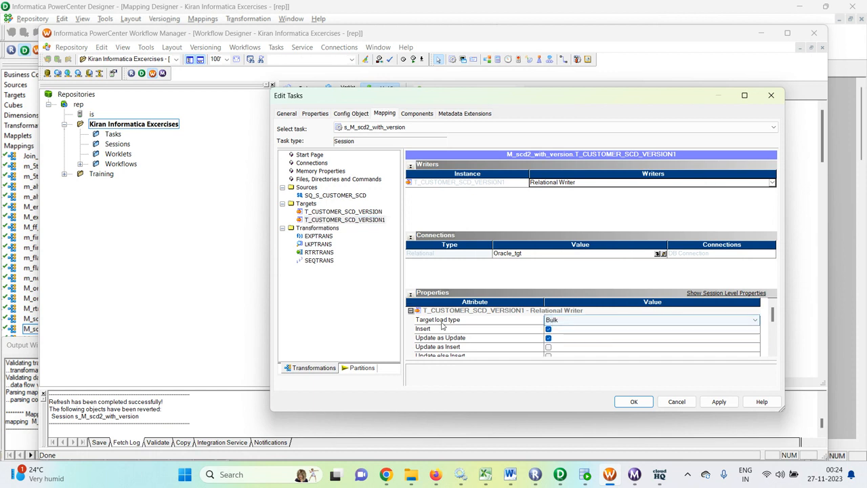
scroll(442, 325, down, 2)
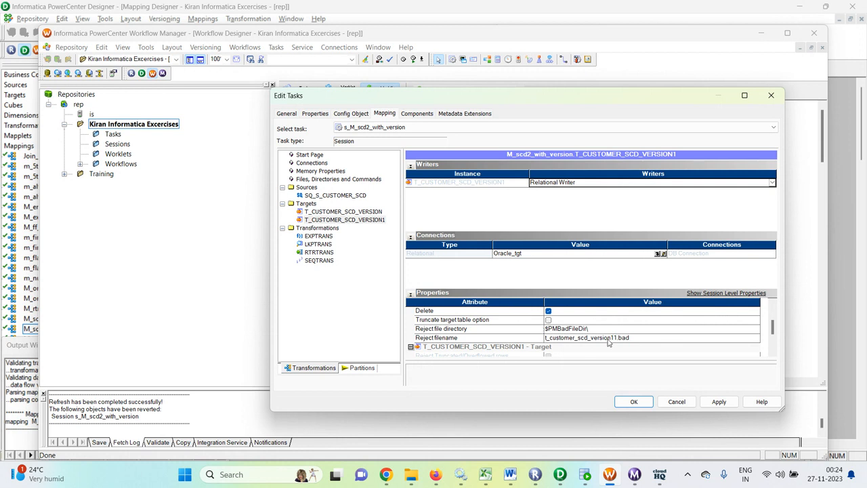
scroll(608, 343, down, 3)
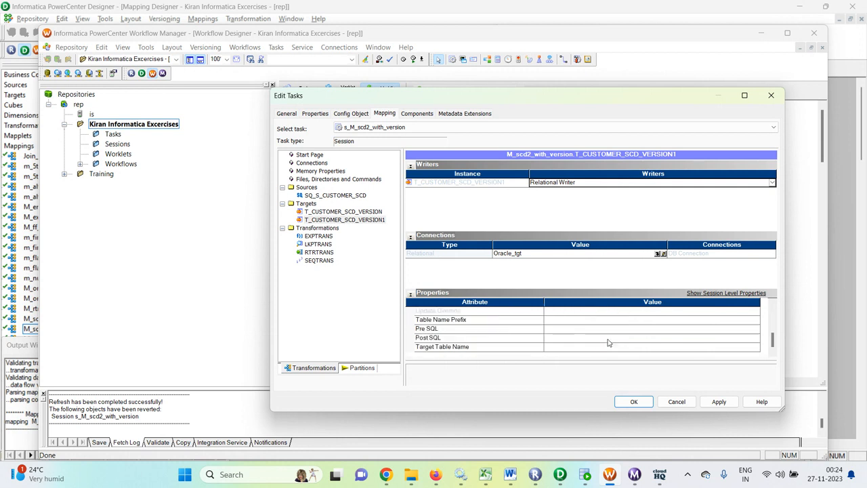
Set the LKPTRANS lookup's relational connection to Oracle_tgt
click(318, 236)
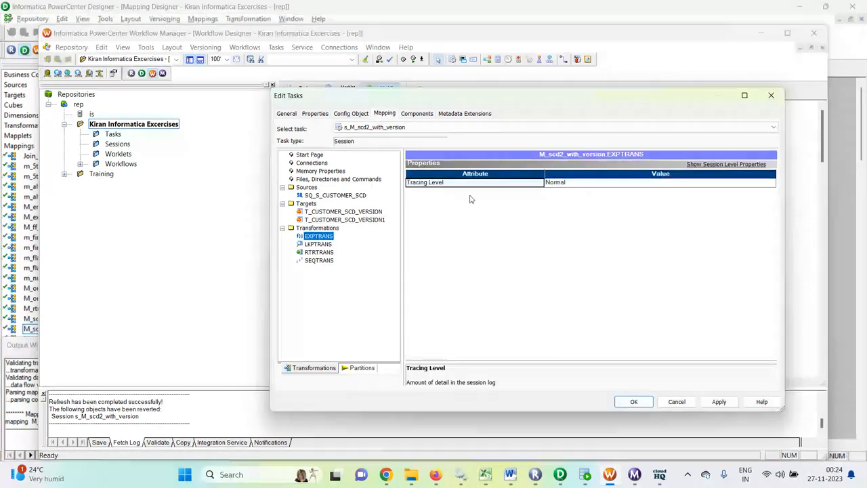
click(320, 244)
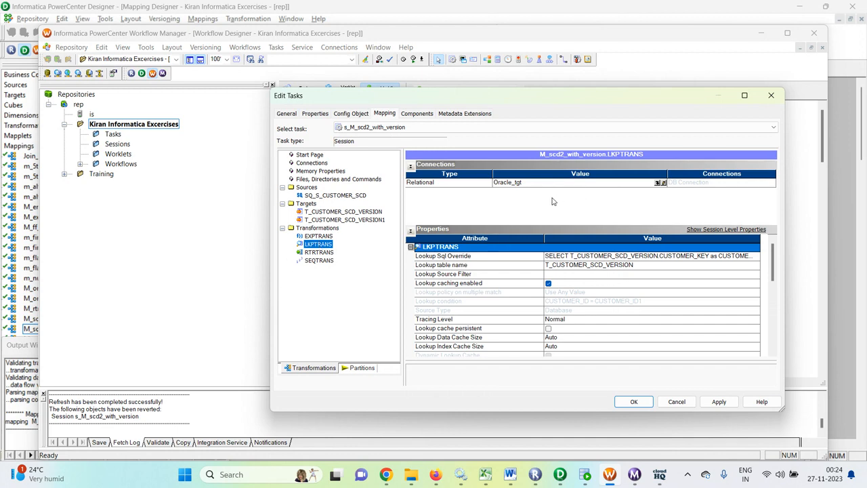
click(663, 183)
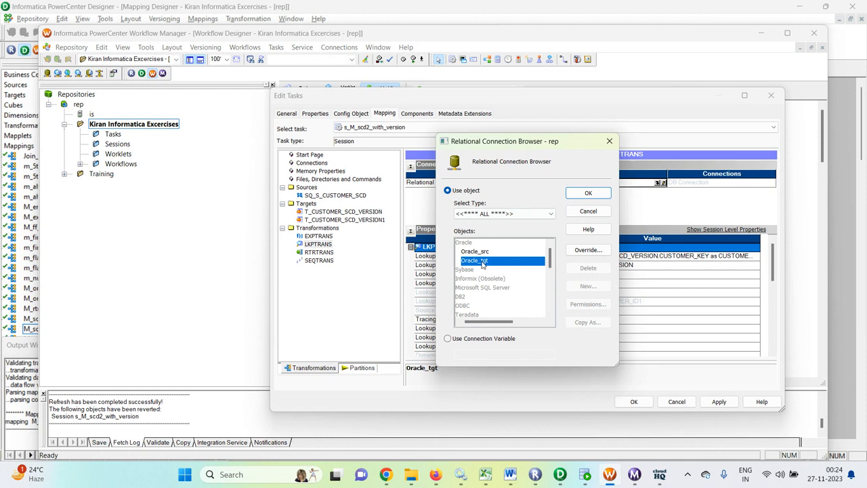
click(584, 192)
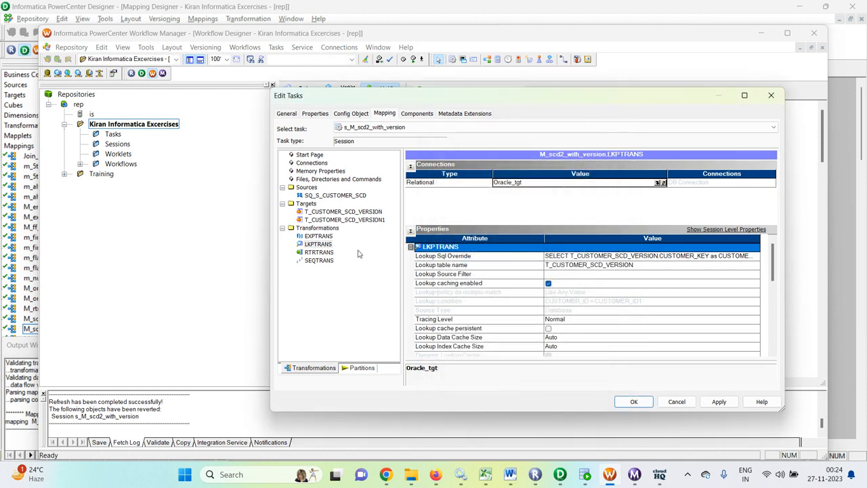
Review the RTRTRANS and SEQTRANS properties, then apply and save the session settings
click(322, 252)
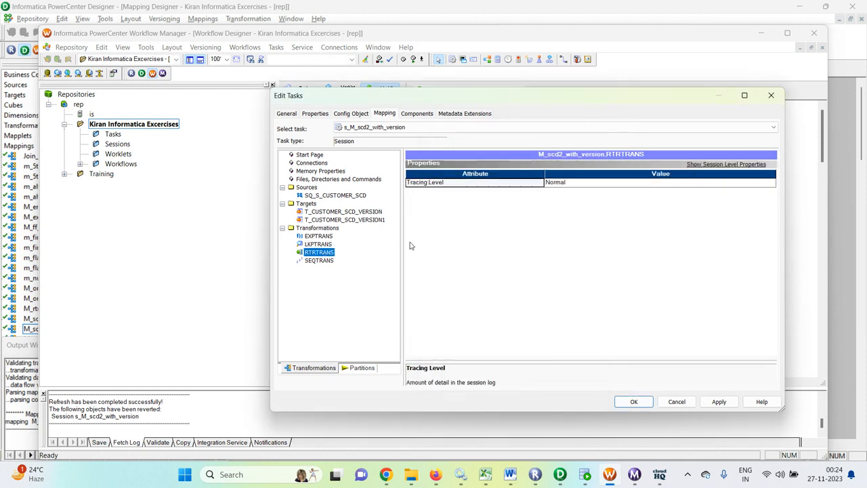
click(330, 262)
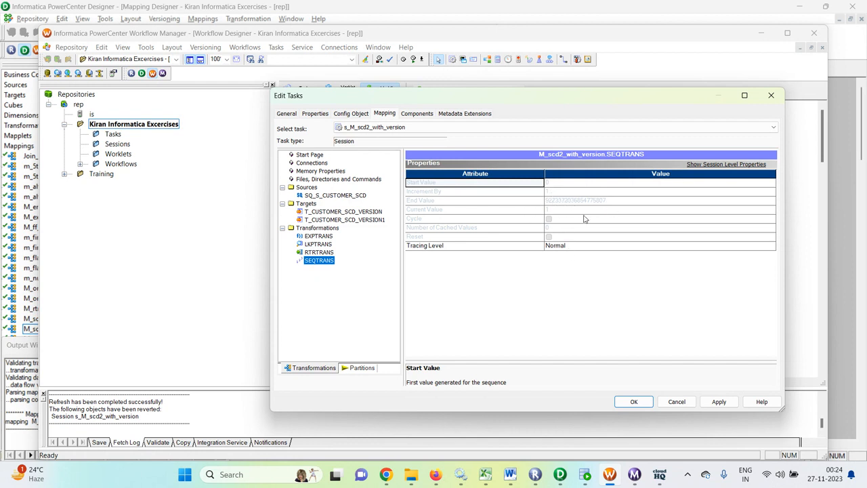
click(716, 402)
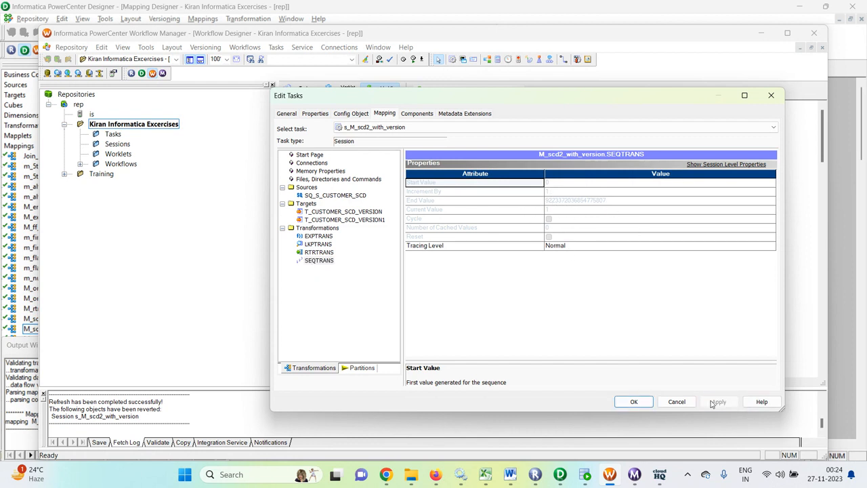
click(631, 404)
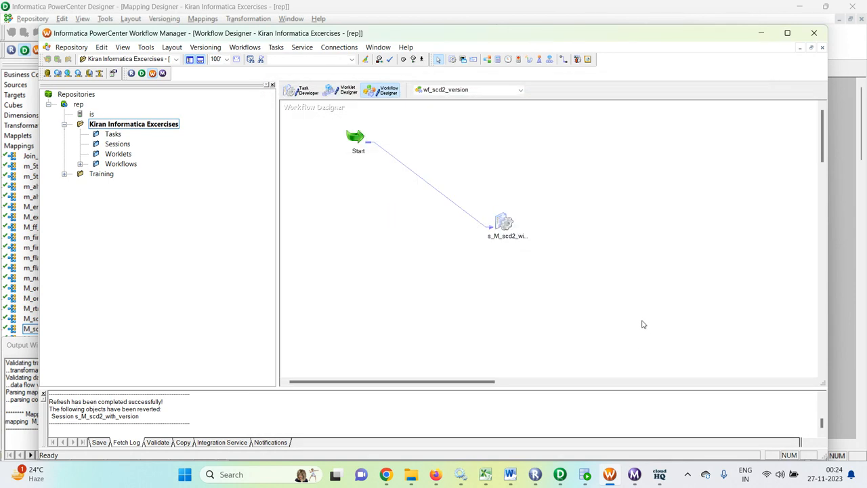
Start the wf_scd2_version workflow and check its run in the Workflow Monitor
right_click(597, 221)
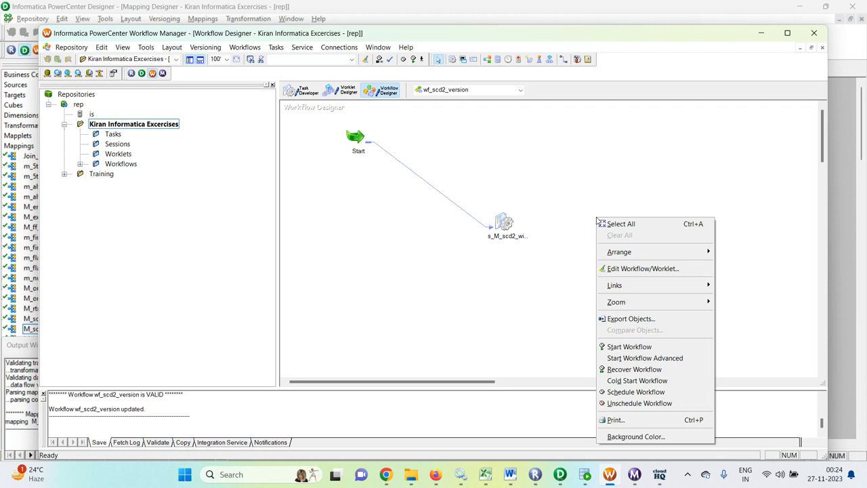
click(629, 347)
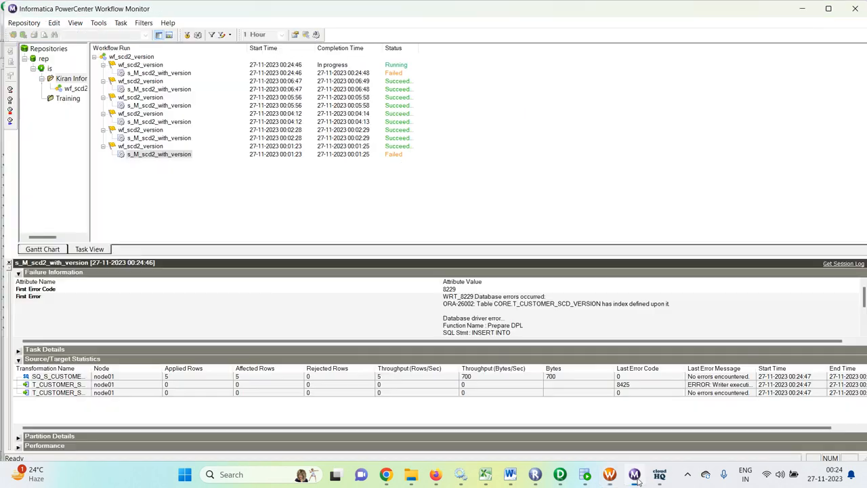
click(635, 474)
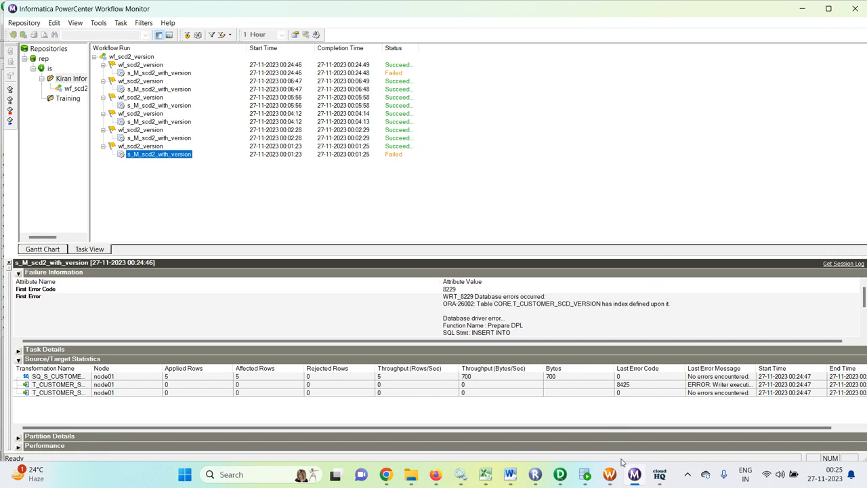
Look at SQL Developer briefly, then return to the wf_scd2_version workflow in Workflow Manager
click(586, 476)
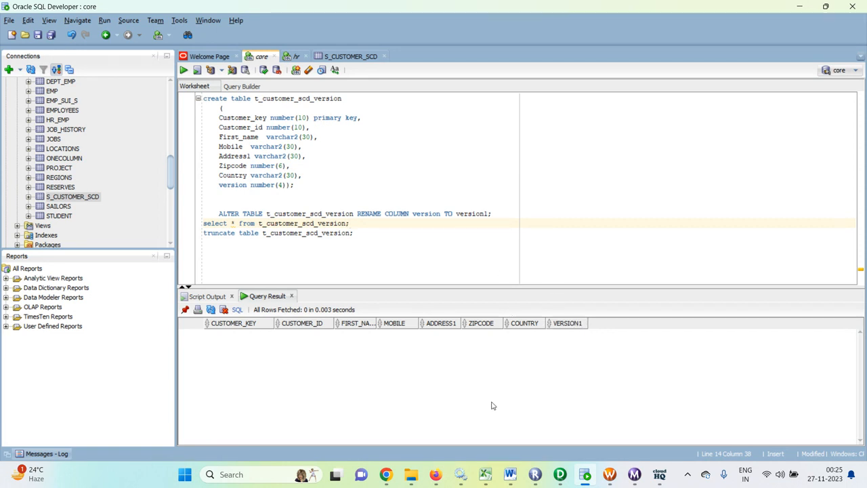
mouse_move(560, 481)
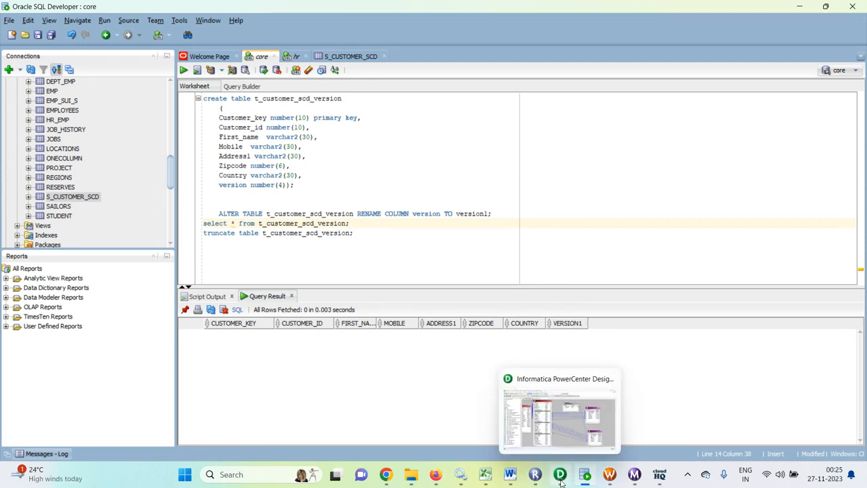
click(613, 480)
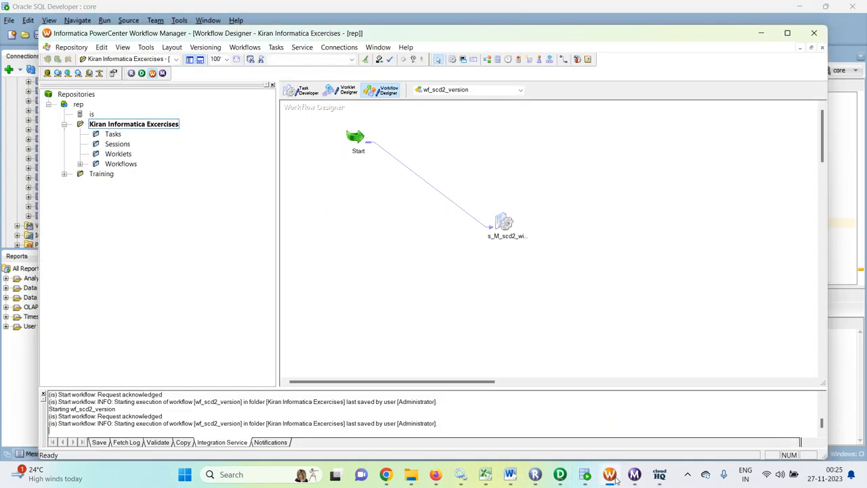
Set T_CUSTOMER_SCD_VERSION's target load type to Normal in the session's Mapping tab
double_click(503, 222)
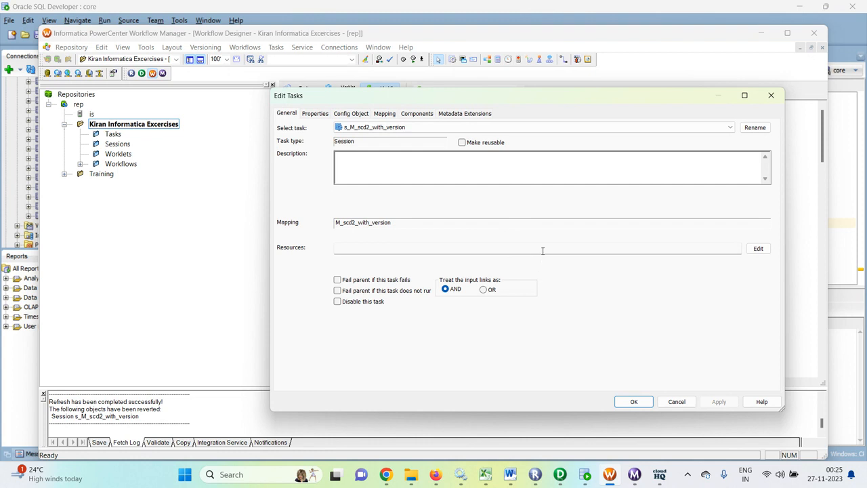
click(386, 113)
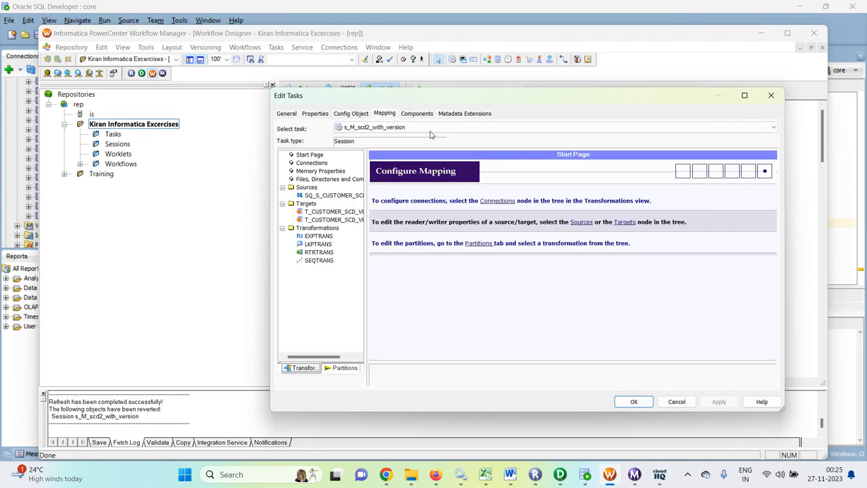
click(342, 211)
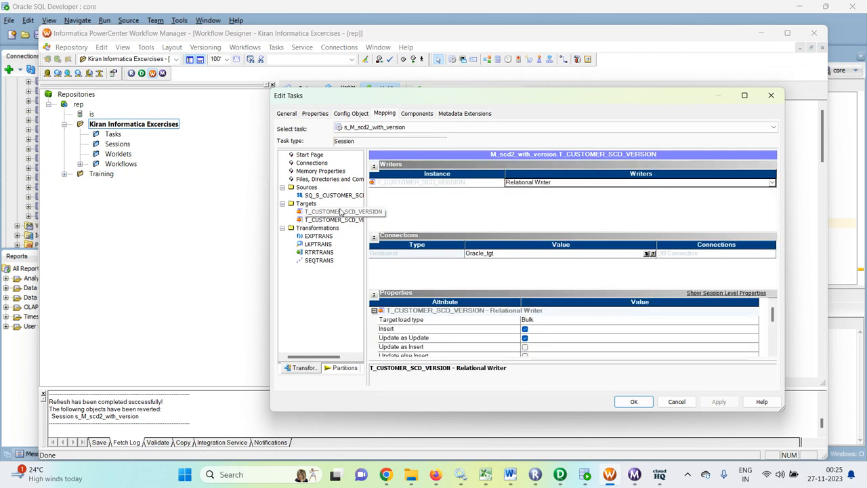
click(579, 321)
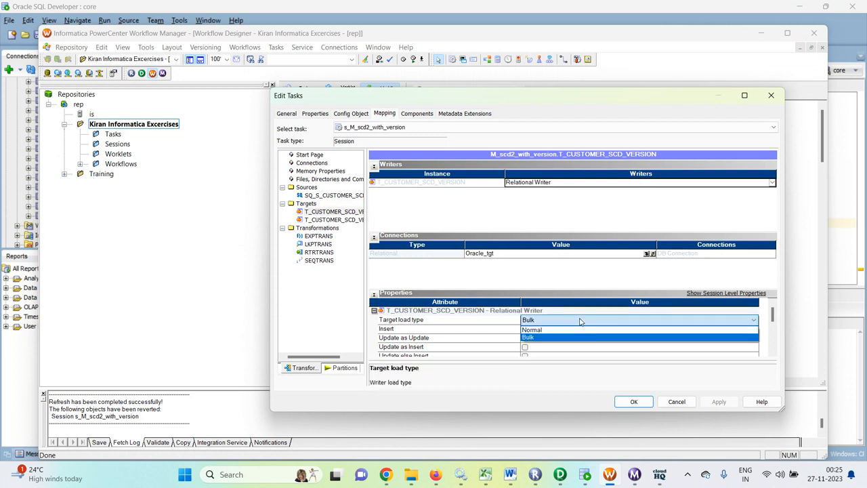
click(548, 333)
Set T_CUSTOMER_SCD_VERSION1's load type to Normal and save the session settings
click(312, 220)
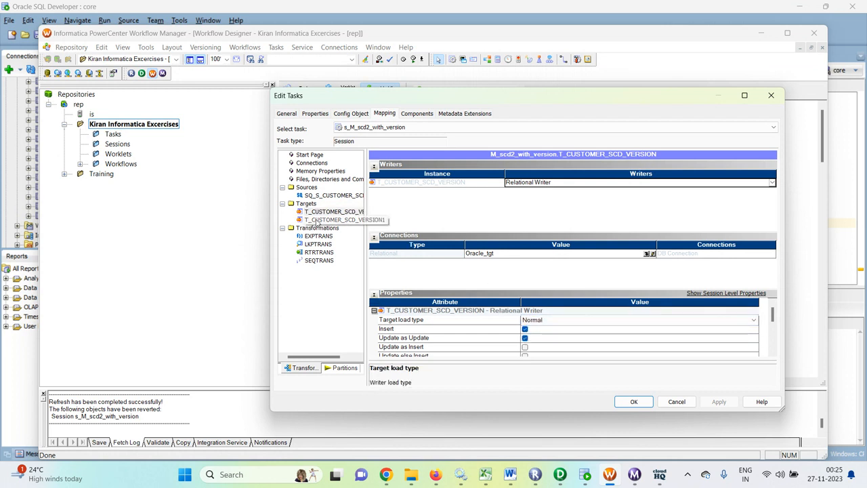
click(573, 321)
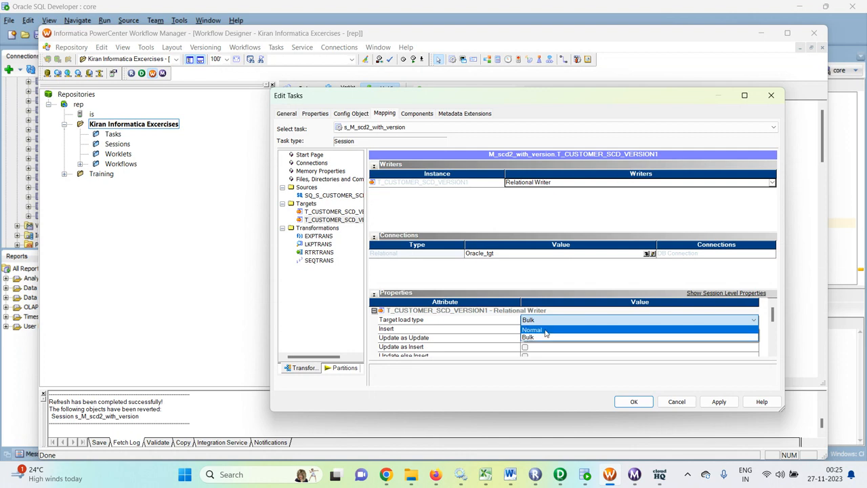
click(546, 330)
click(720, 402)
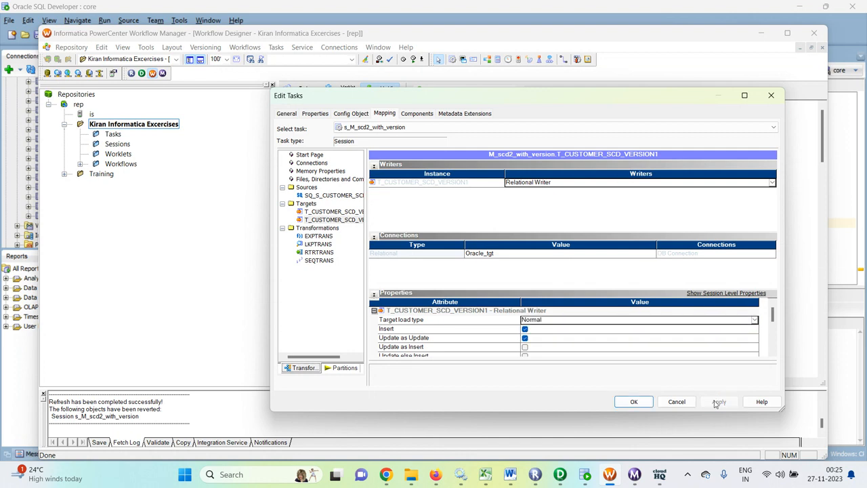
click(633, 402)
click(628, 355)
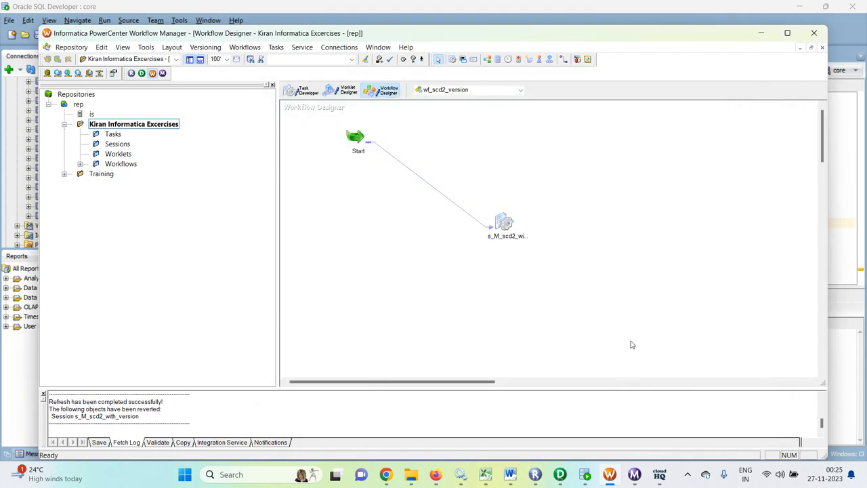
Save the workflow and close the Workflow Monitor window
key(ctrl+s)
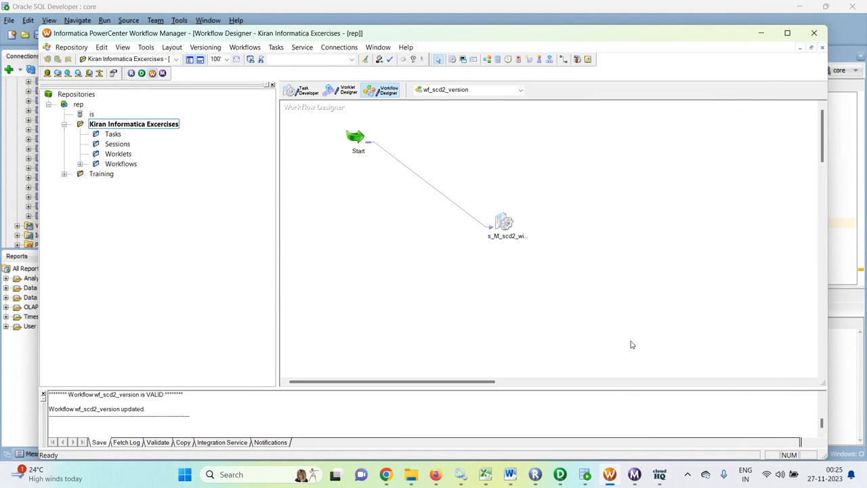
right_click(616, 235)
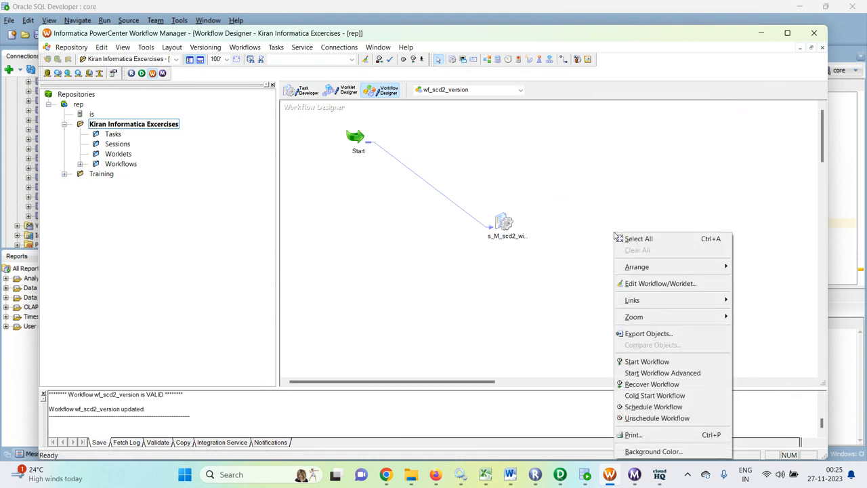
click(635, 482)
click(855, 6)
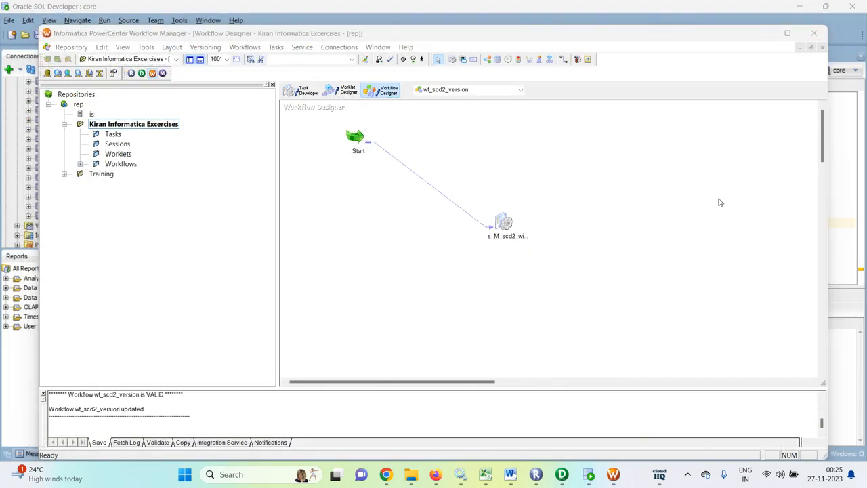
Start wf_scd2_version, dismiss the 'No changes detected' message, and start it again
right_click(631, 243)
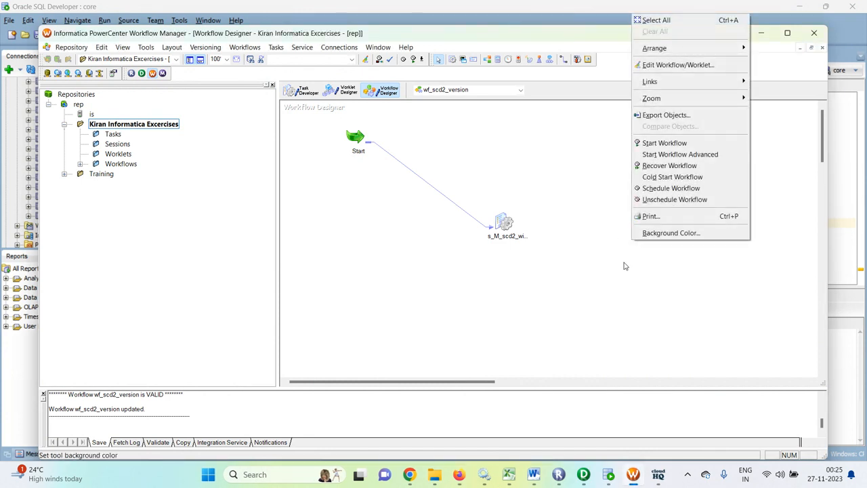
click(661, 143)
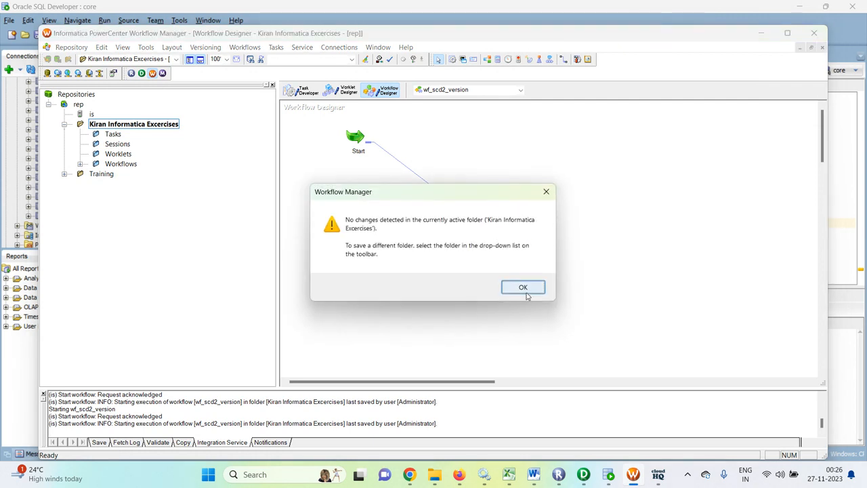
click(521, 288)
right_click(651, 224)
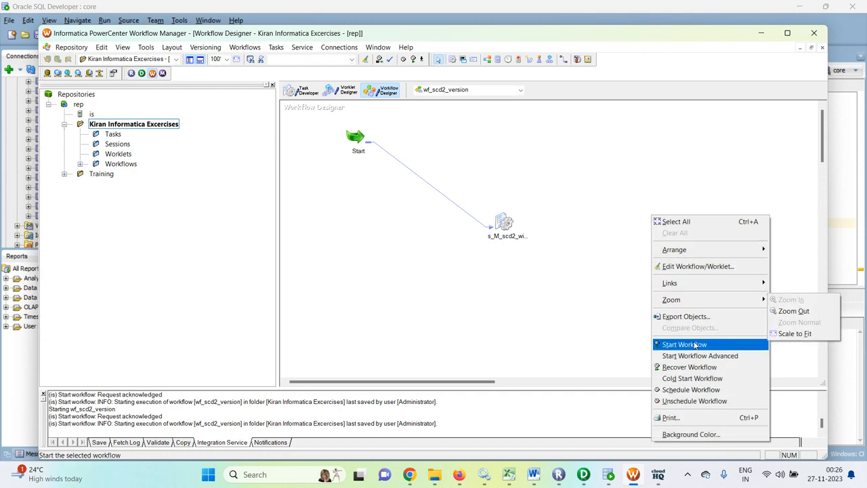
click(694, 343)
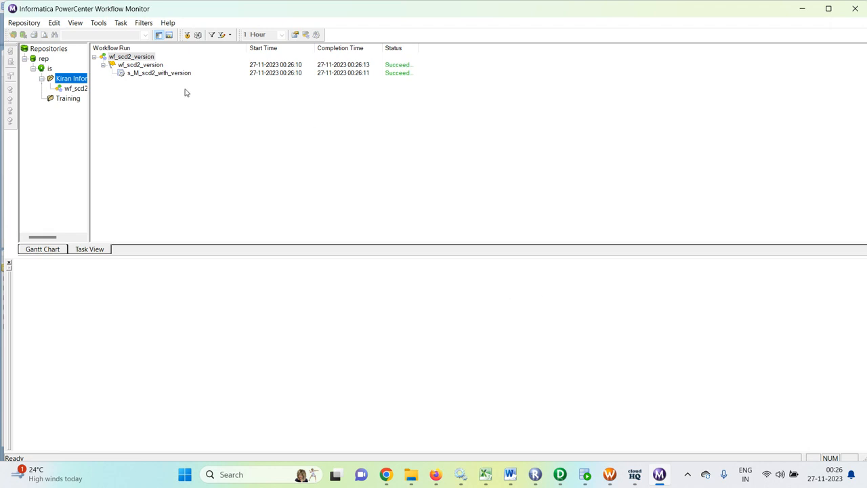
Review the run's source/target statistics (5 rows read, 0 written), then switch to SQL Developer
click(154, 73)
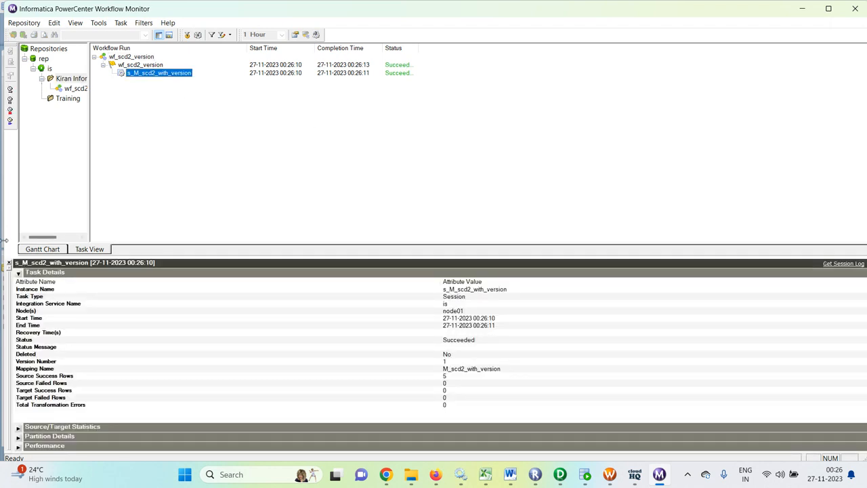
click(19, 272)
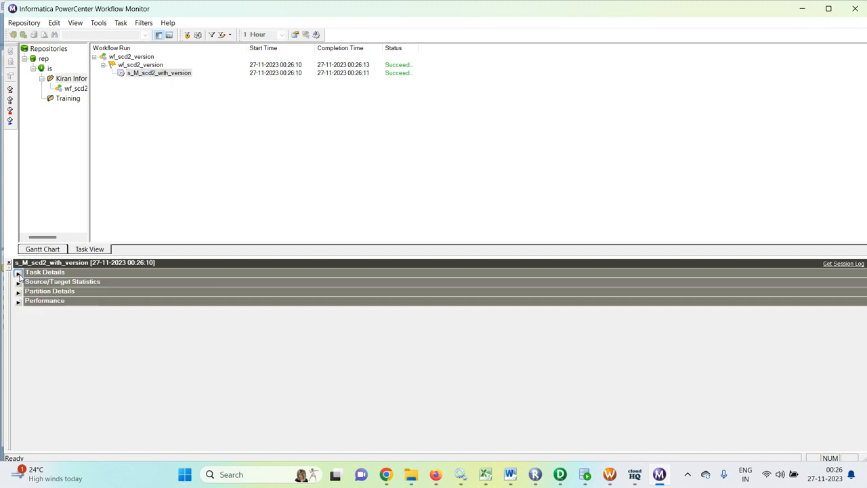
click(18, 281)
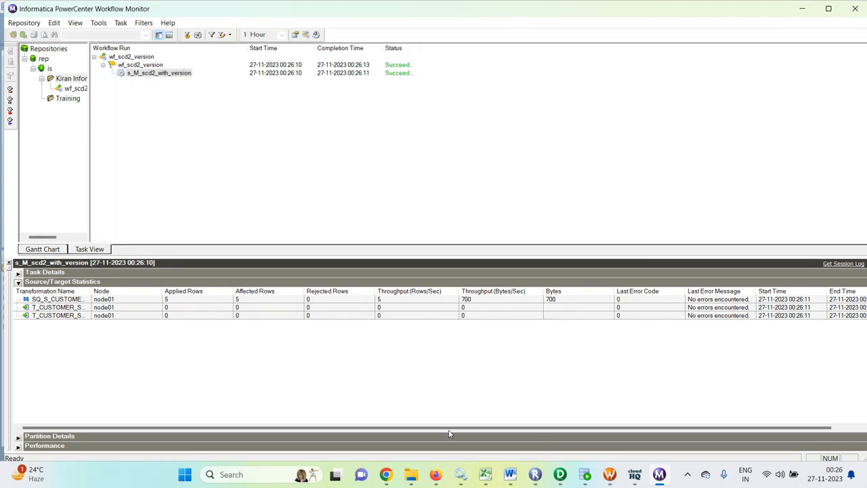
click(585, 474)
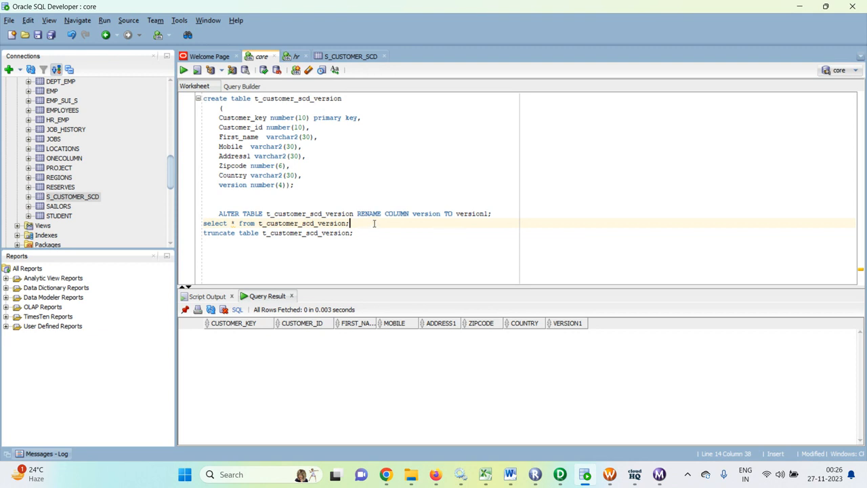
Confirm t_customer_scd_version holds five version-1 rows, then truncate the table
key(ctrl+Return)
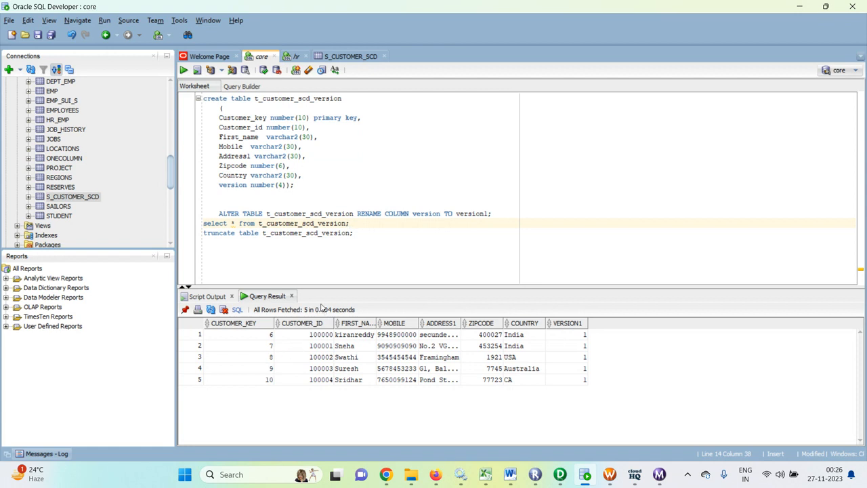
click(360, 231)
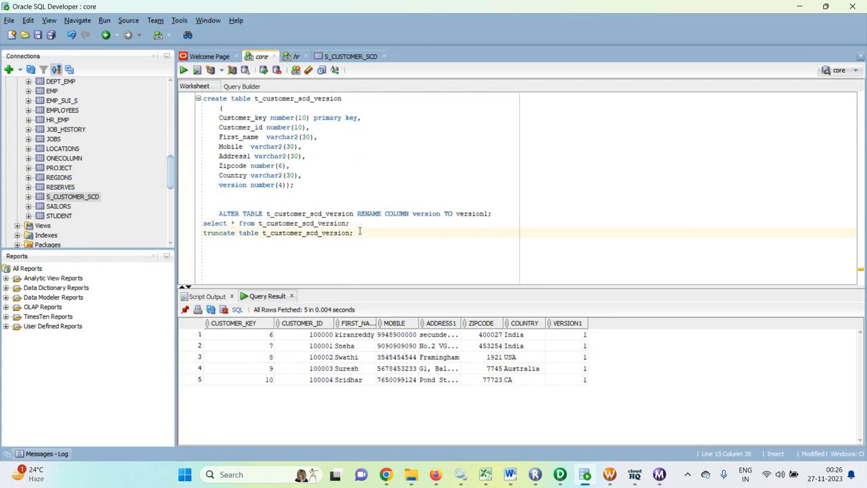
key(ctrl+Return)
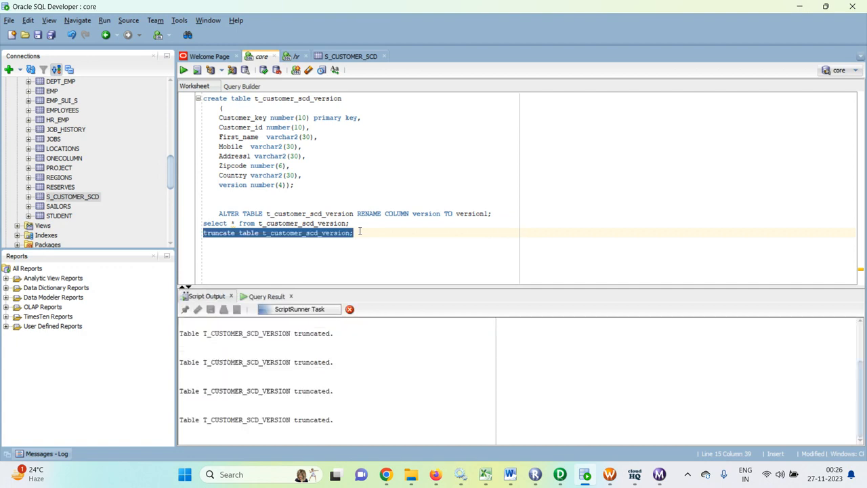
click(560, 474)
Delete the existing SEQTRANS sequence generator from the mapping
click(485, 112)
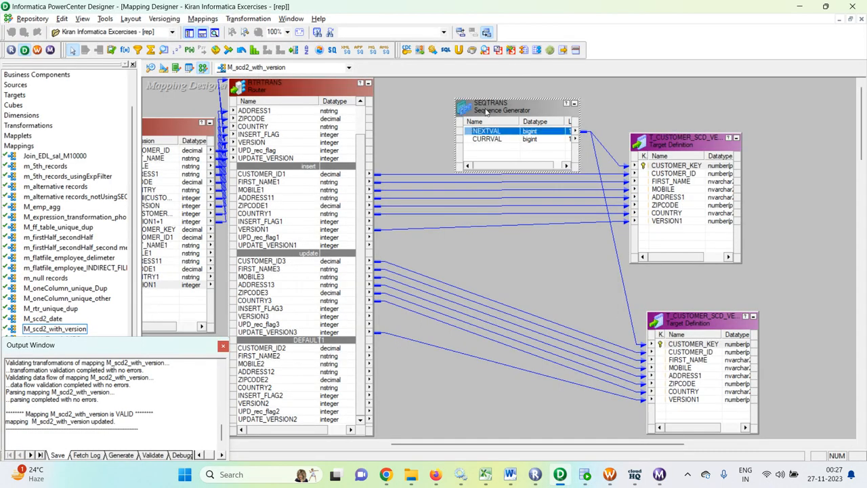
key(Delete)
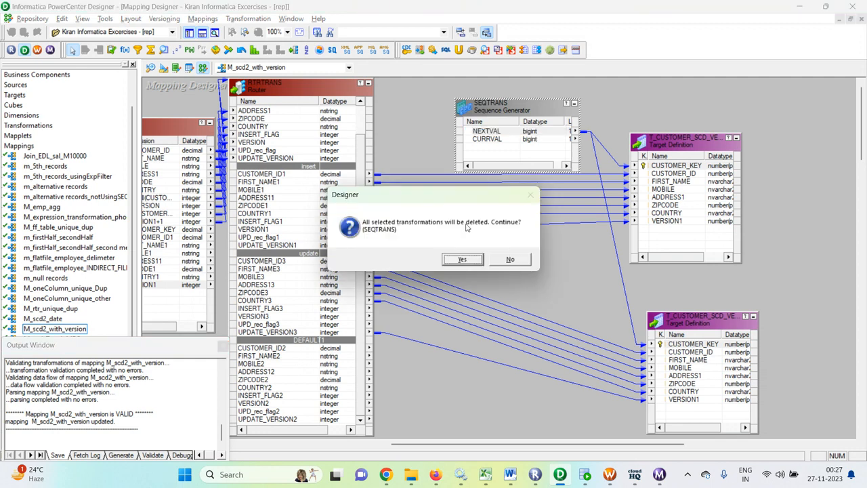
click(453, 259)
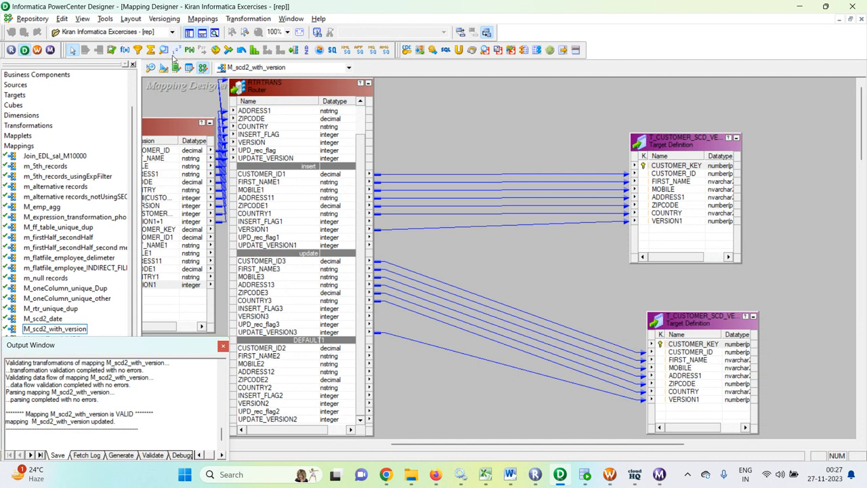
Add a new SEQTRANS sequence generator and link NEXTVAL to both targets' CUSTOMER_KEY
click(176, 52)
drag(465, 90, 532, 184)
click(497, 125)
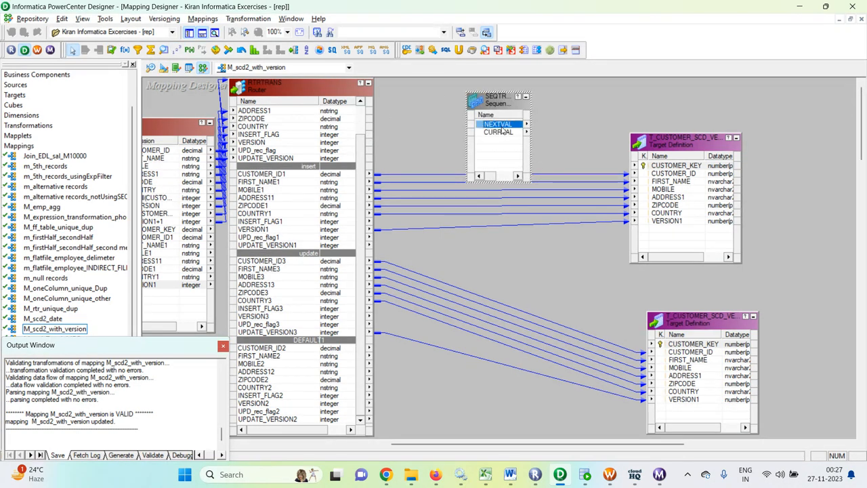
mouse_move(508, 128)
mouse_down()
mouse_move(636, 179)
mouse_move(656, 166)
mouse_move(660, 176)
mouse_move(656, 166)
mouse_up()
mouse_move(499, 126)
mouse_down()
mouse_move(521, 146)
mouse_move(625, 343)
mouse_move(660, 344)
mouse_up()
click(530, 264)
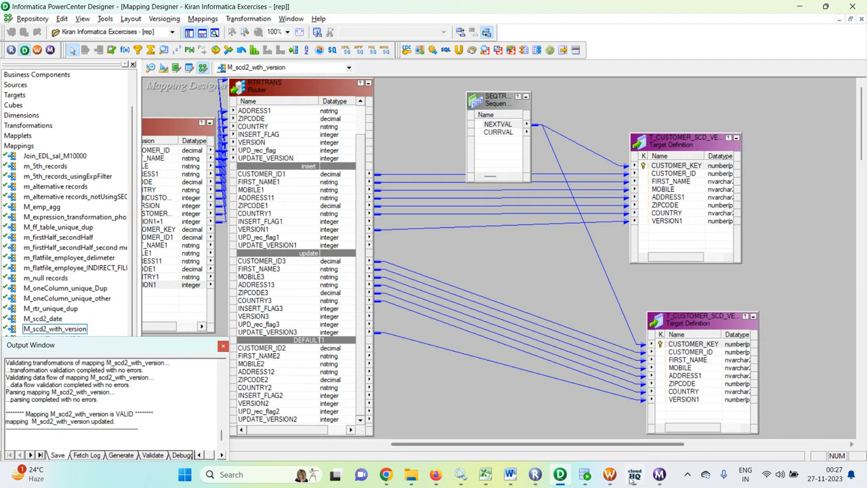
click(610, 474)
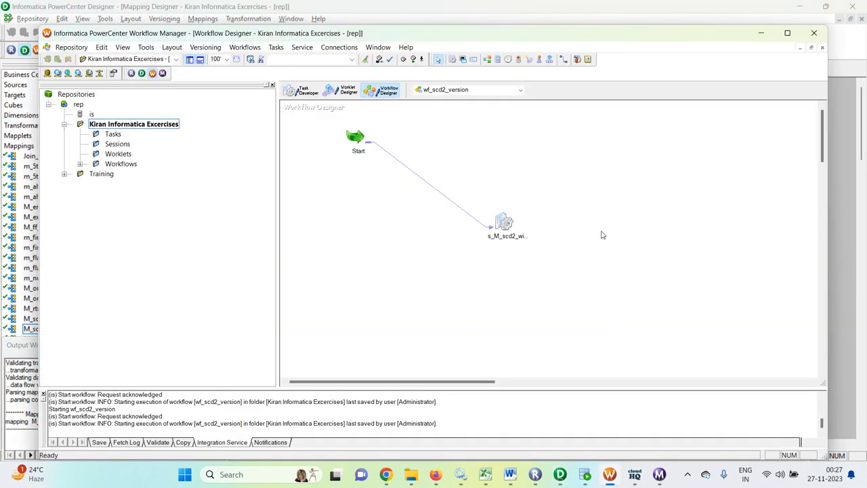
Refresh the s_M_scd2_with_version session's mapping and save wf_scd2_version as valid
key(ctrl+s)
click(520, 287)
right_click(506, 218)
click(550, 325)
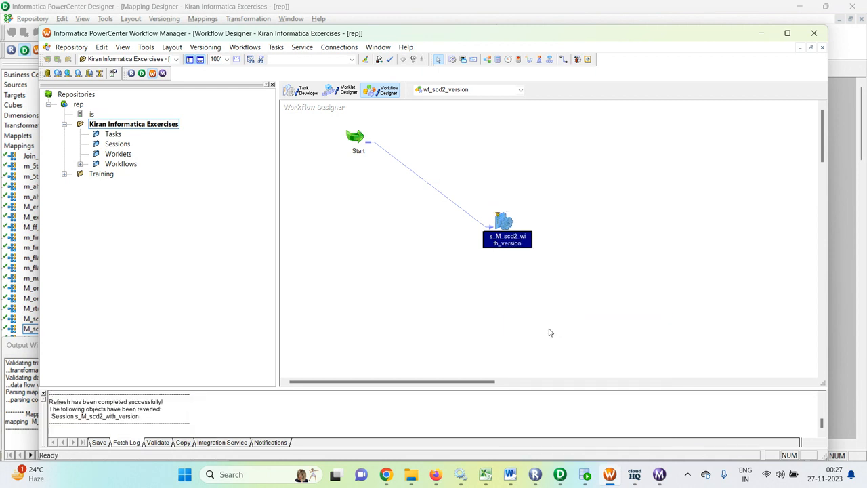
key(ctrl+s)
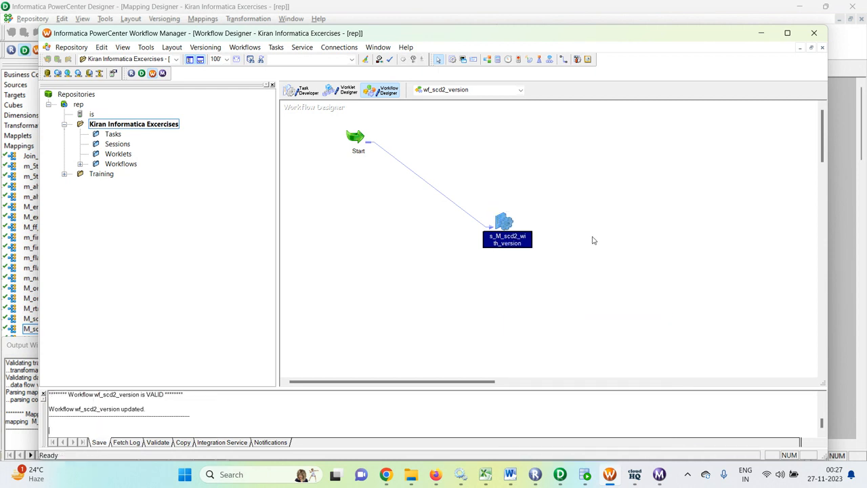
click(659, 474)
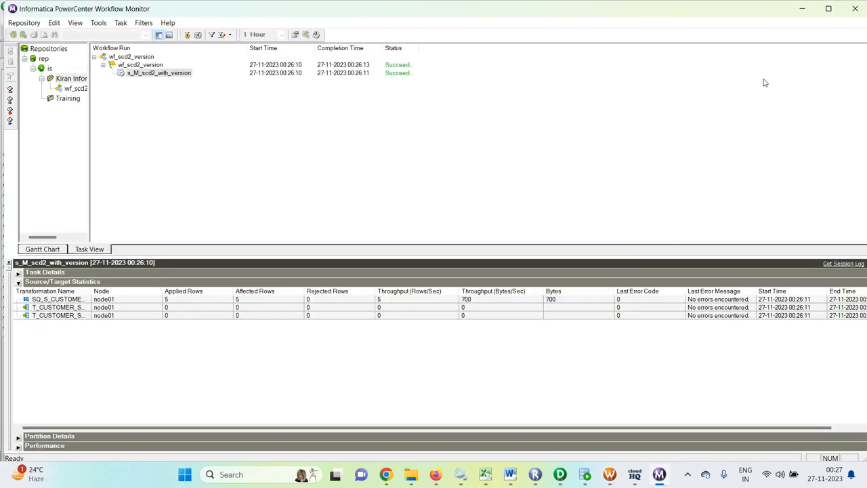
click(855, 9)
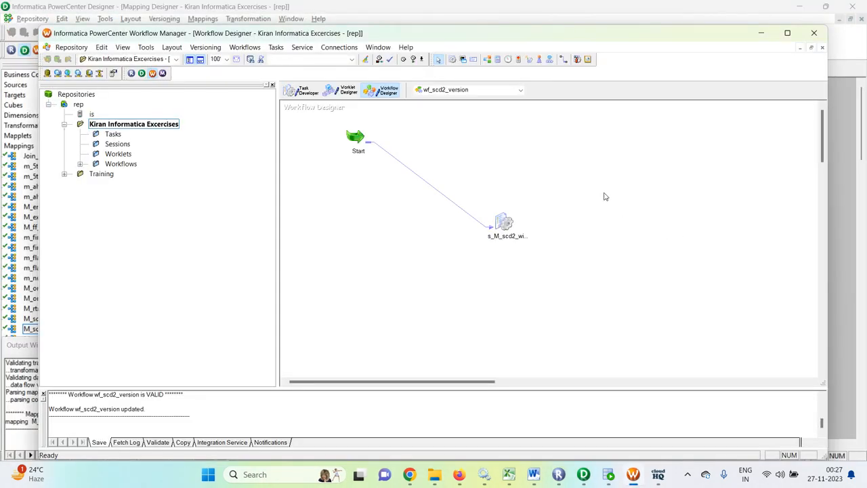
Launch wf_scd2_version from the workflow canvas, starting it a second time
right_click(607, 182)
click(648, 320)
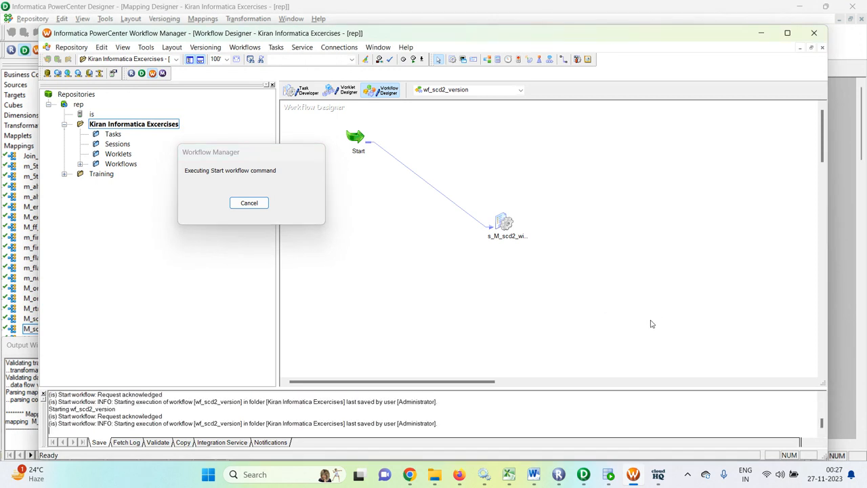
right_click(644, 288)
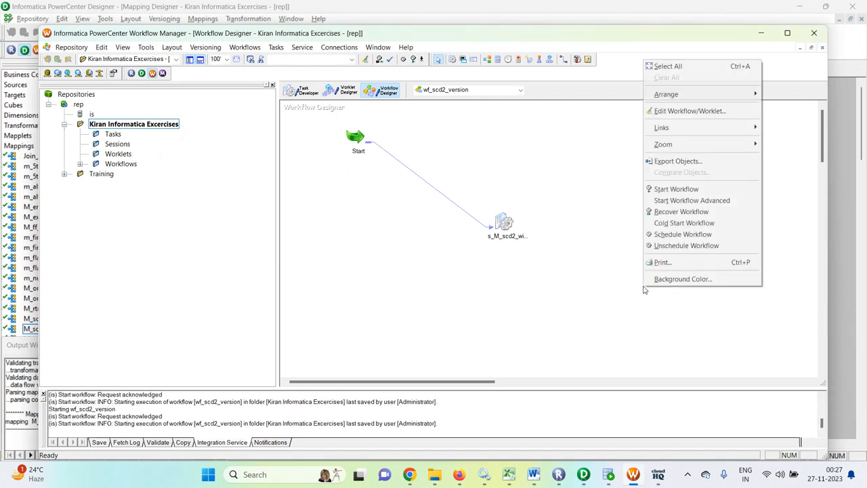
click(672, 188)
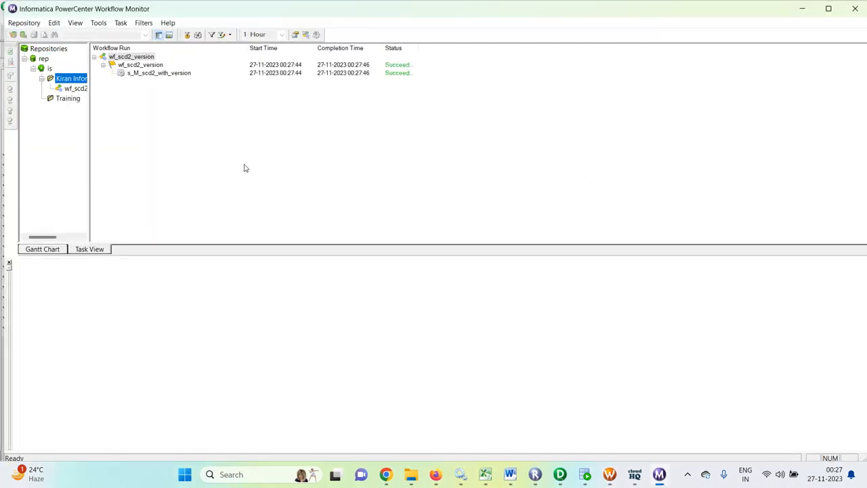
Review the 00:27:44 session statistics: 5 source rows read, 0 target rows applied
click(160, 73)
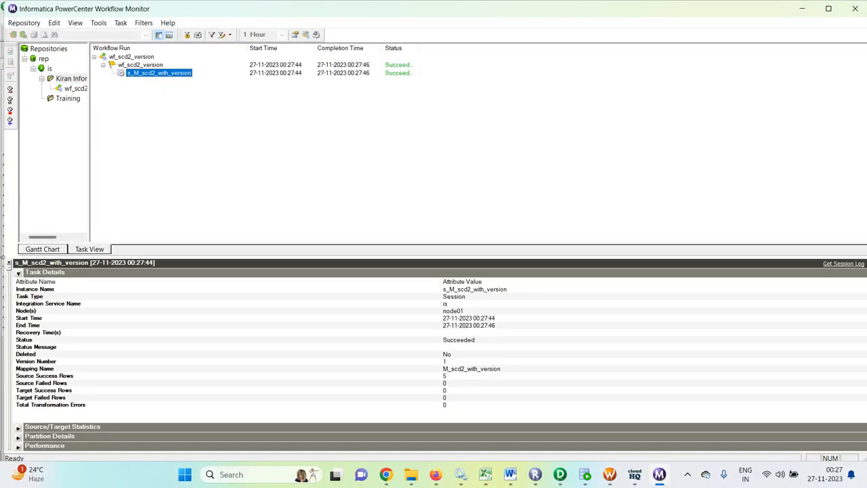
click(18, 272)
click(18, 281)
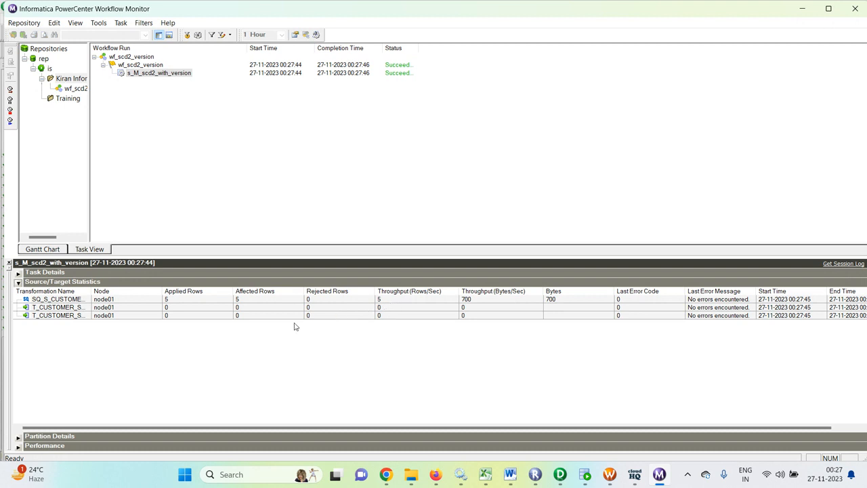
click(585, 474)
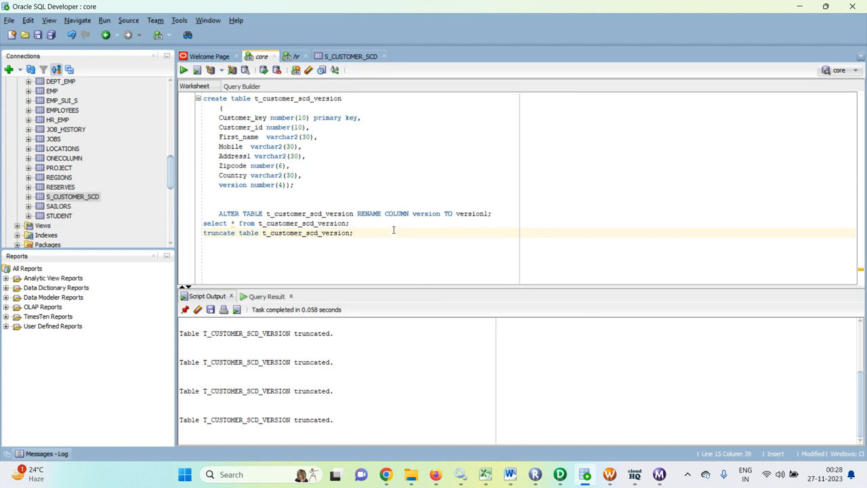
Rerun the select on t_customer_scd_version, returning keys 1–5 all at version 1
click(436, 224)
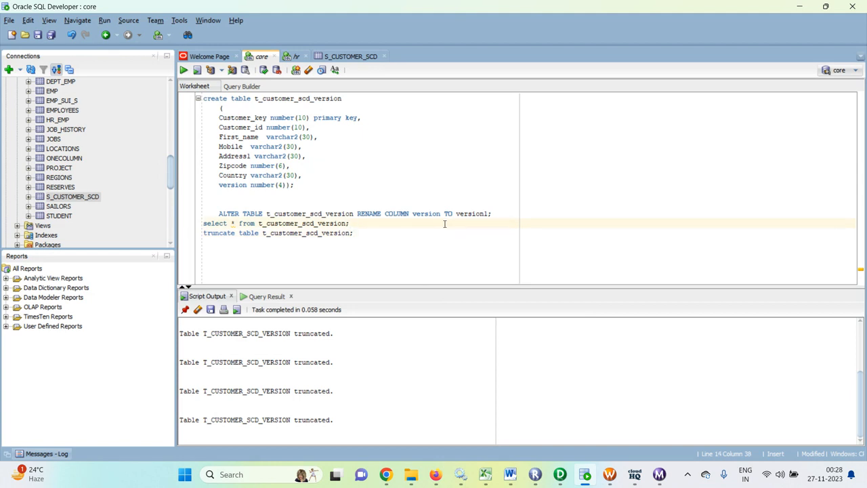
key(ctrl+Return)
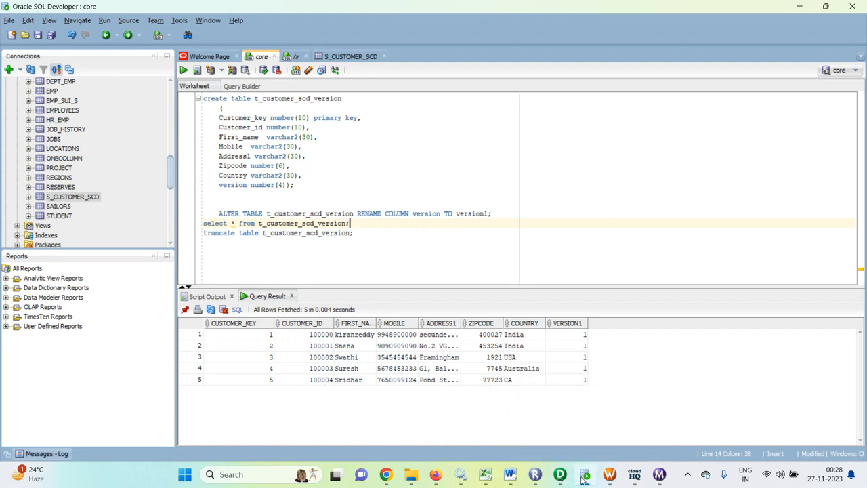
click(659, 474)
click(553, 428)
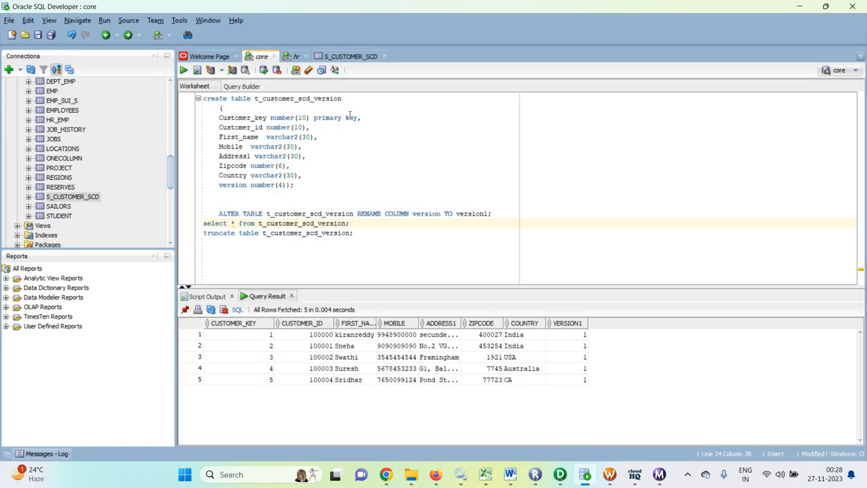
click(348, 58)
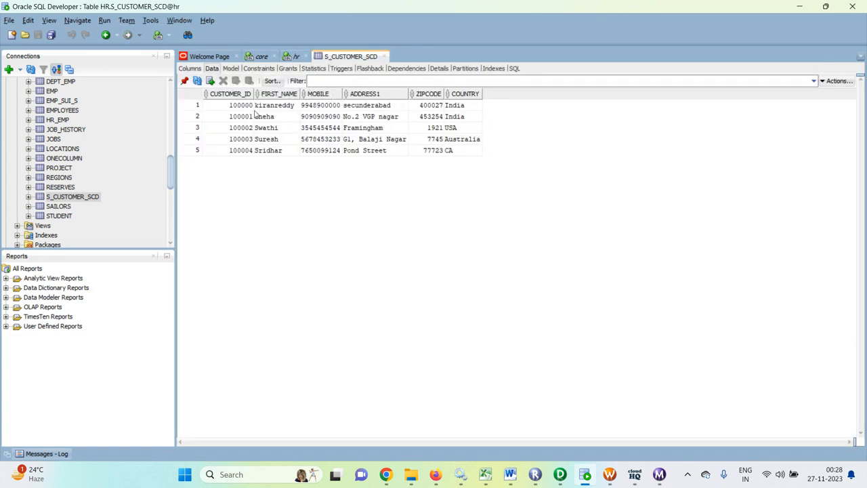
Replace the first customer's MOBILE value in S_CUSTOMER_SCD with a new number and commit
click(315, 109)
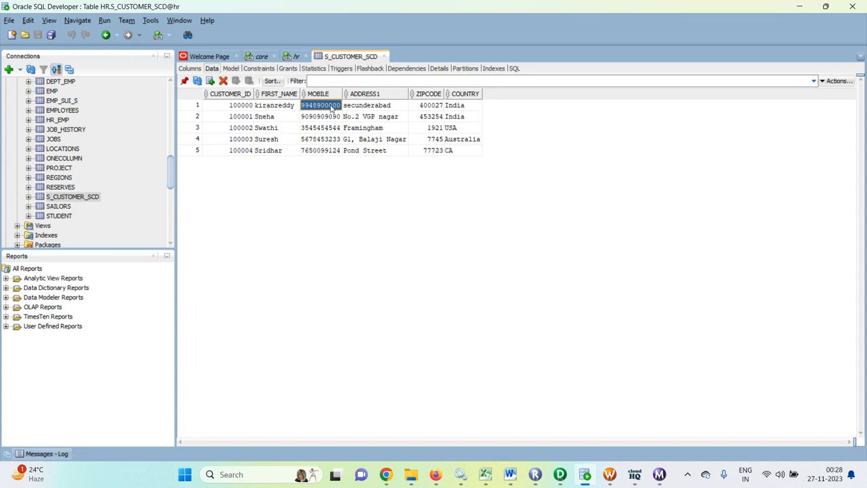
double_click(332, 107)
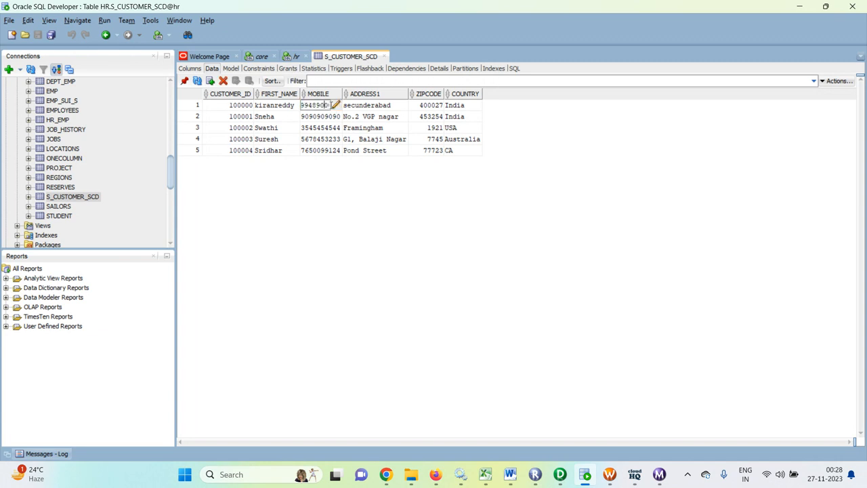
key(BackSpace)
key(BackSpace)
key(BackSpace)
key(BackSpace)
key(BackSpace)
key(BackSpace)
key(BackSpace)
text(123456789)
click(323, 191)
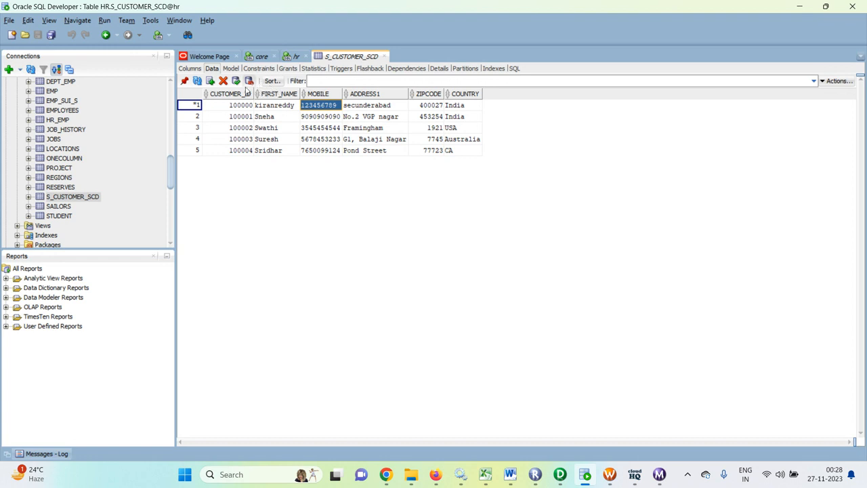
click(235, 81)
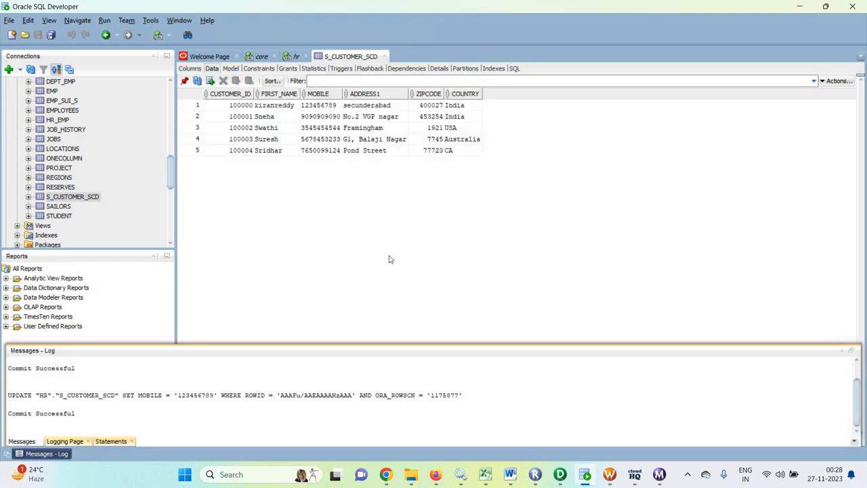
click(469, 272)
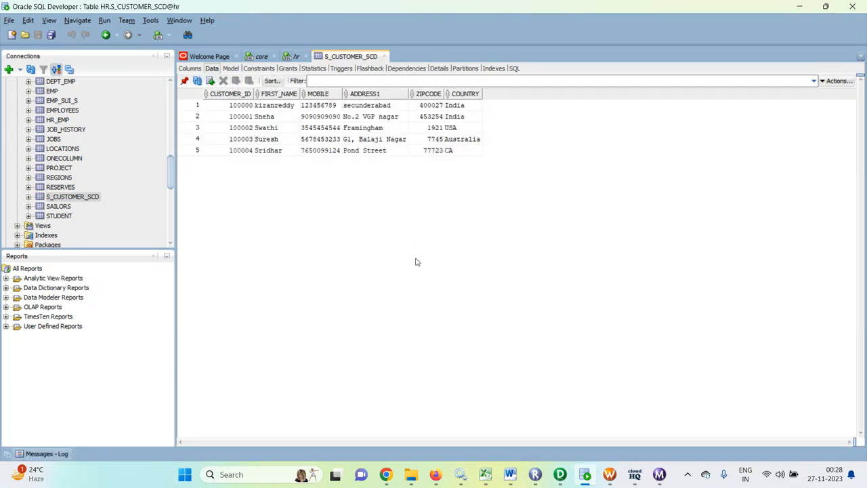
Start a new wf_scd2_version run and confirm the 00:28:50 run applied 1 target row
click(609, 476)
right_click(590, 249)
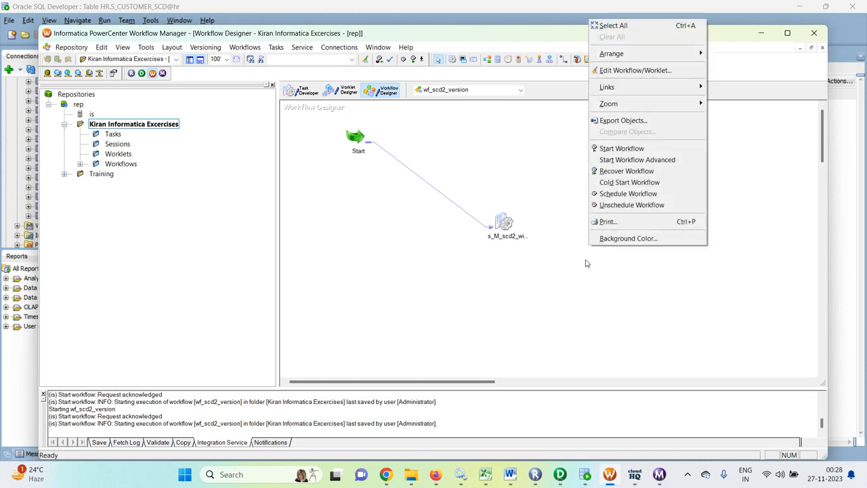
click(606, 150)
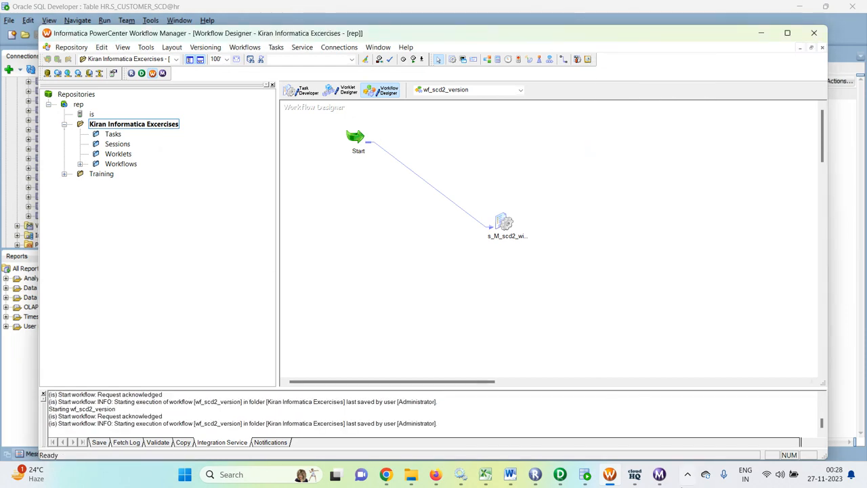
click(660, 475)
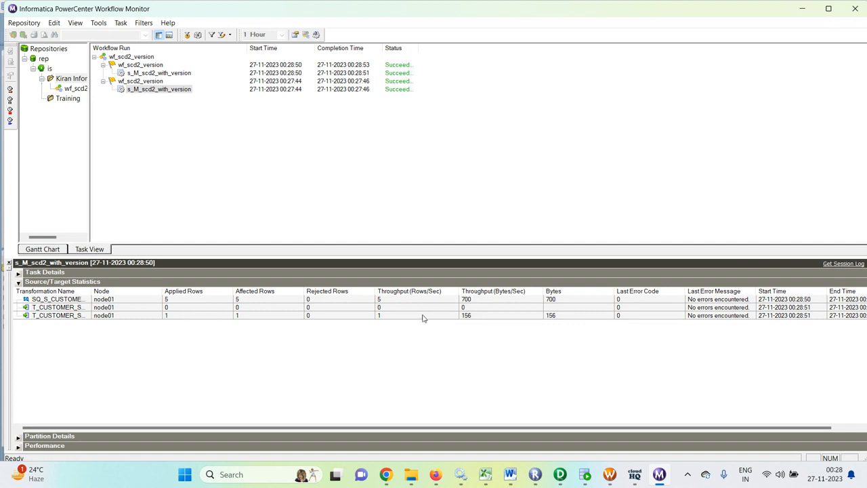
click(586, 474)
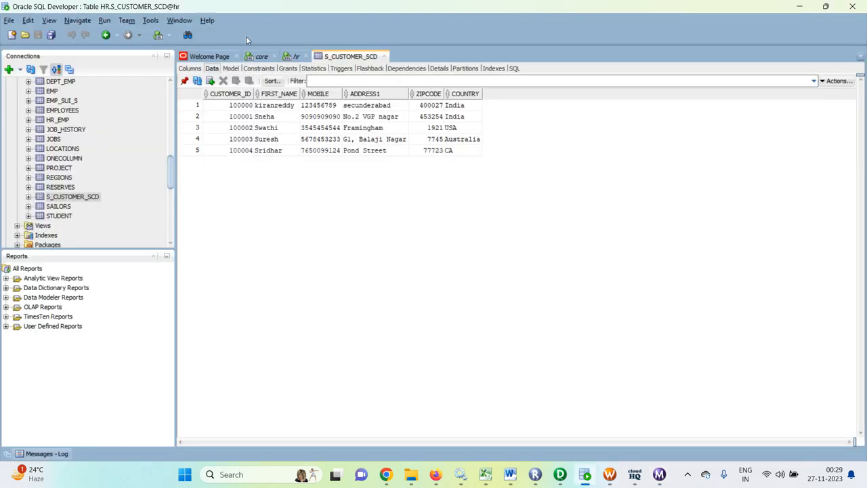
Run select * from t_customer_scd_version, now returning six rows including key 6 at version 2
click(261, 57)
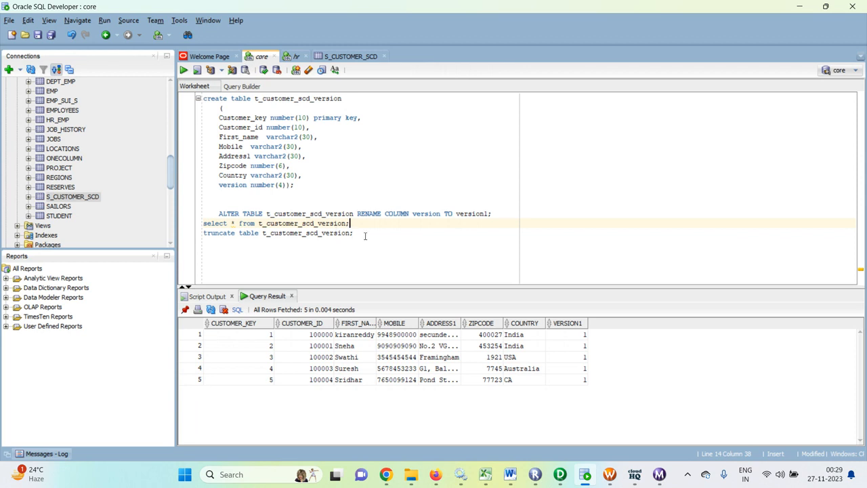
key(ctrl+Return)
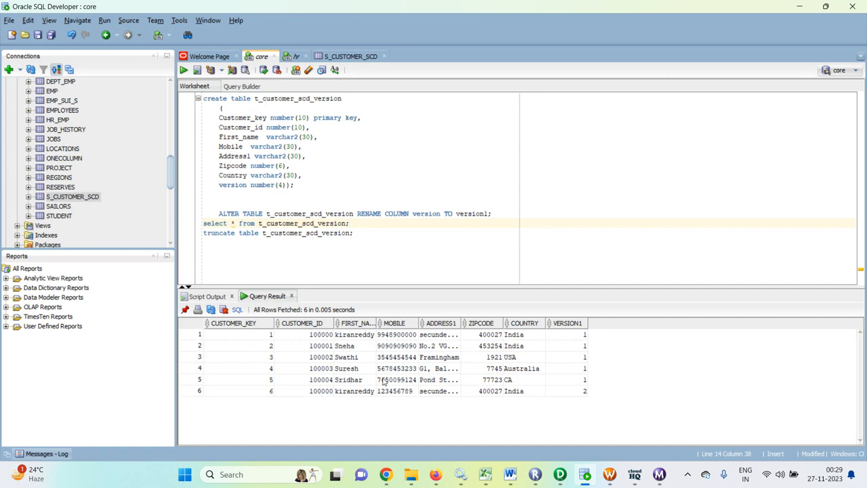
Open the LKPTRANS lookup's Lookup Sql Override query in the M_scd2_with_version mapping
click(559, 474)
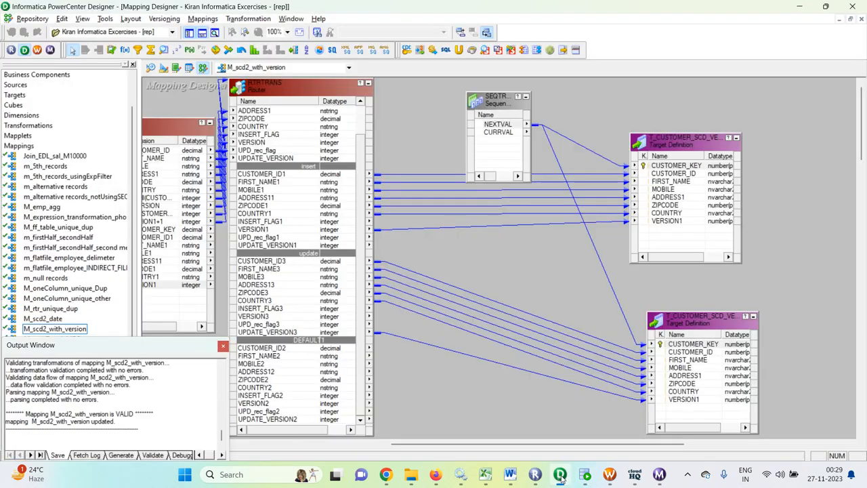
drag(513, 446, 405, 446)
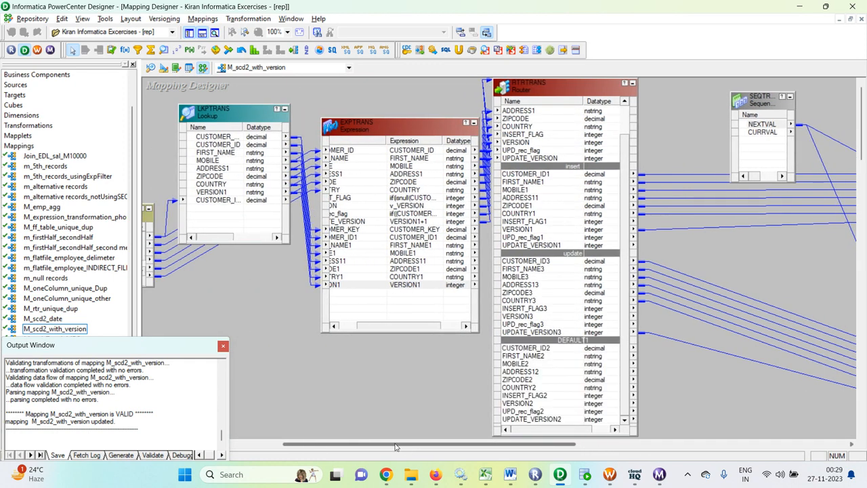
double_click(244, 112)
click(437, 136)
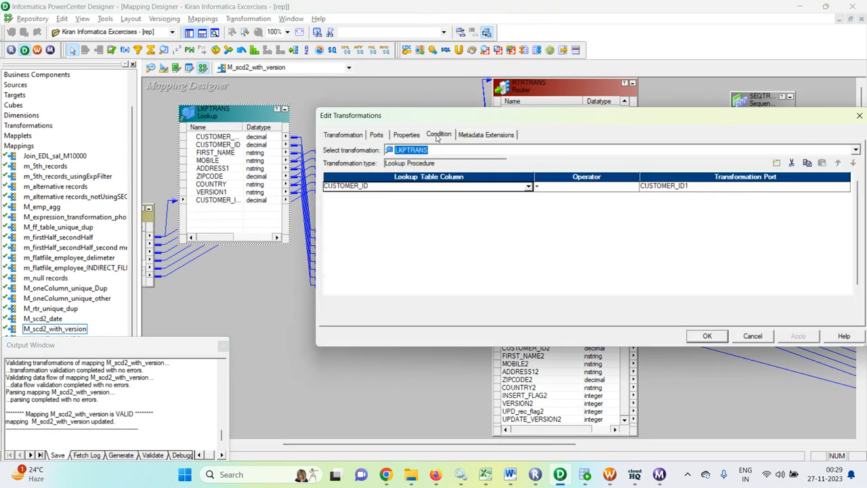
click(404, 138)
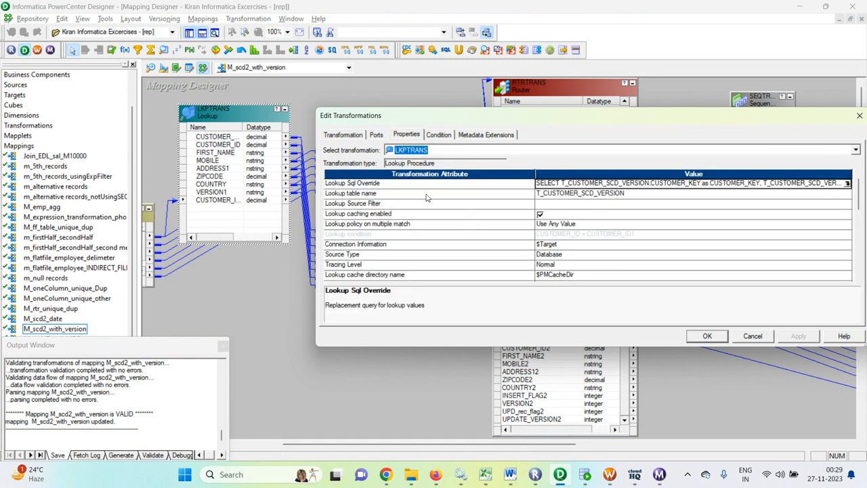
click(847, 183)
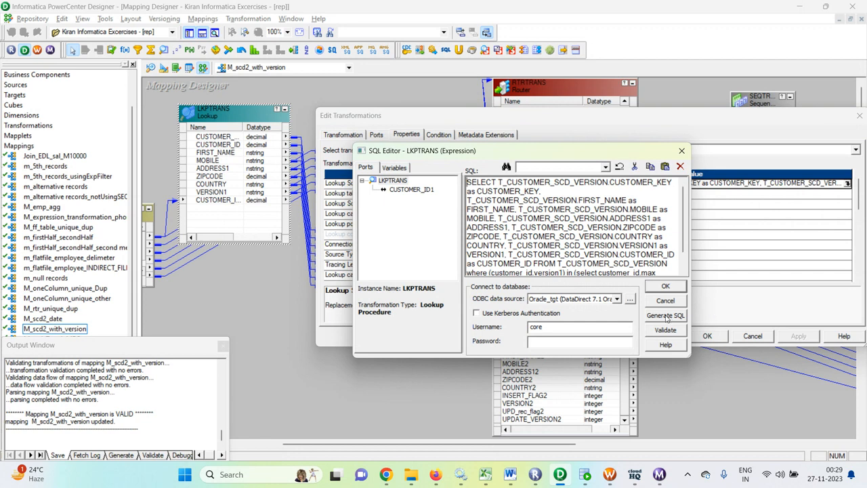
scroll(587, 203, down, 1)
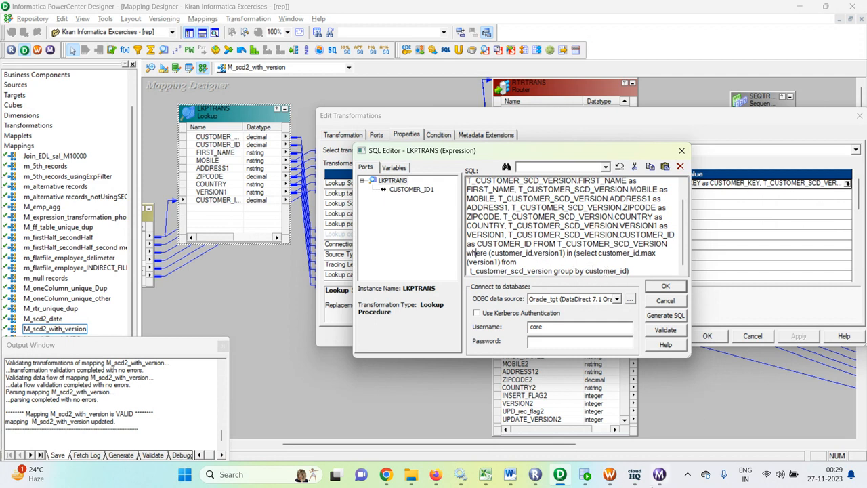
Select the latest-version lookup query and carry it over to SQL Developer
click(595, 476)
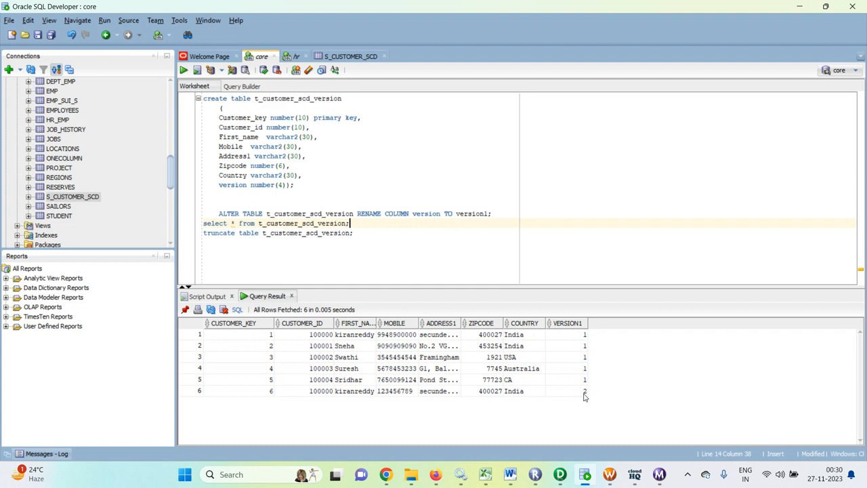
click(613, 476)
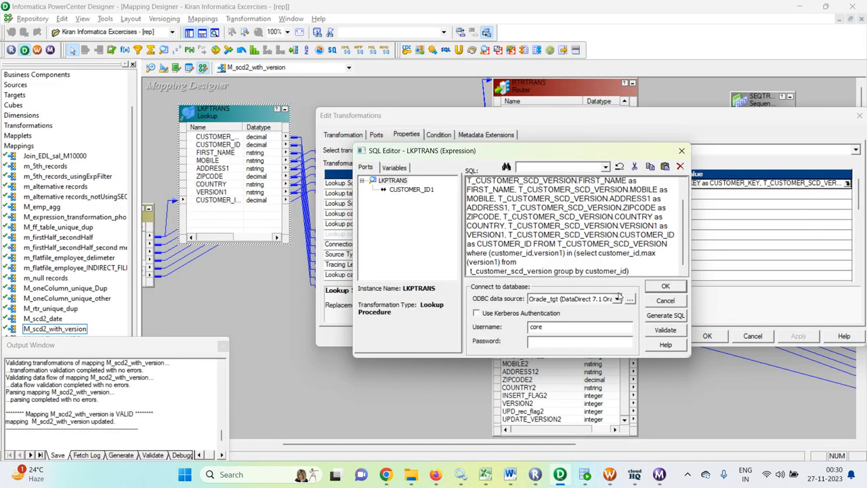
drag(631, 271, 470, 176)
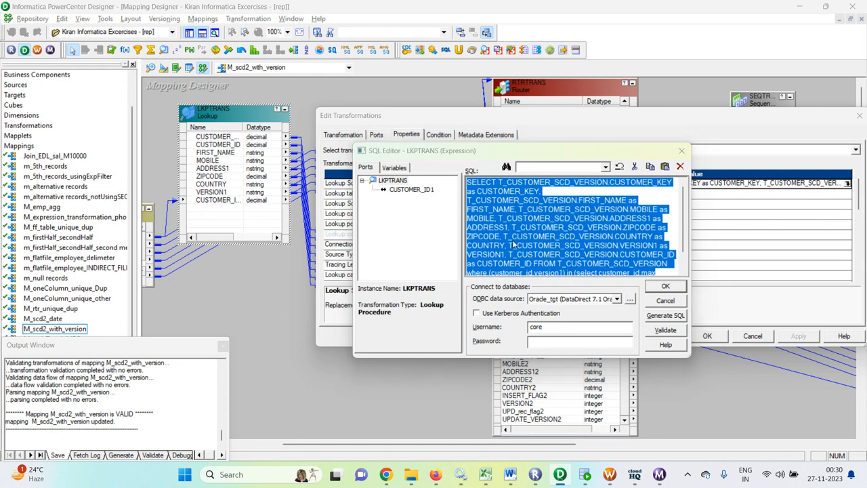
key(alt+Tab)
Run the pasted lookup query (closed with ');') under the truncate; five latest-version rows, one at version 2
click(379, 233)
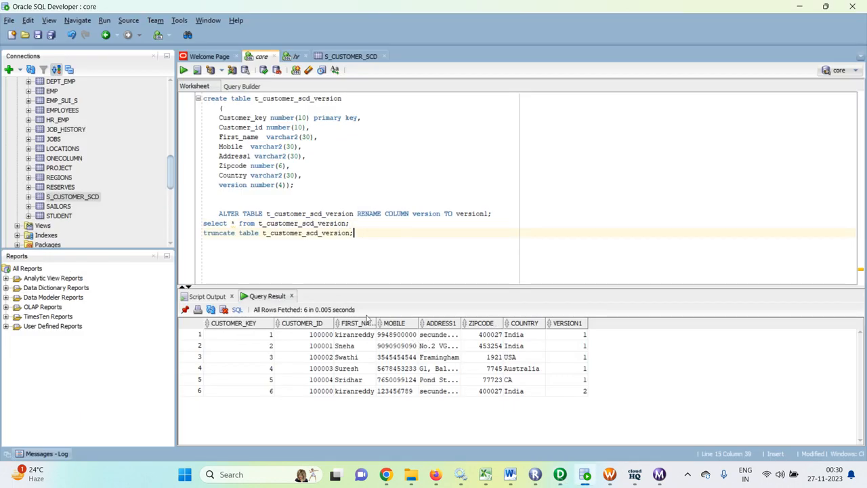
key(Return)
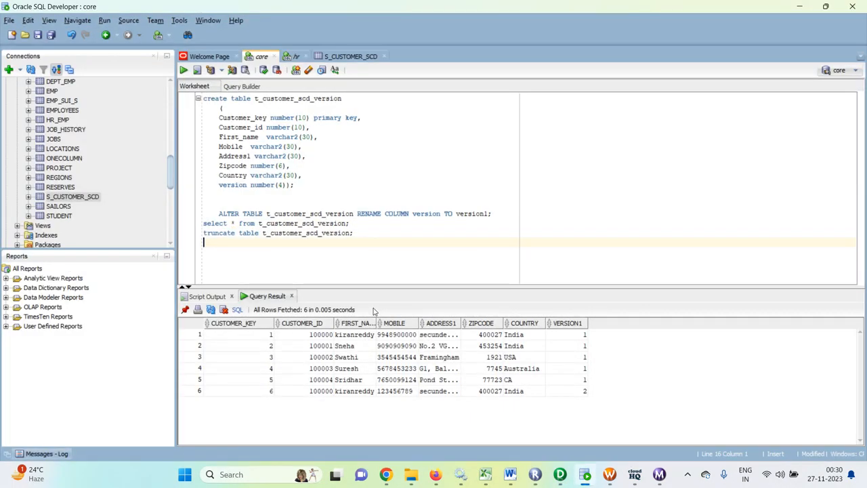
key(ctrl+v)
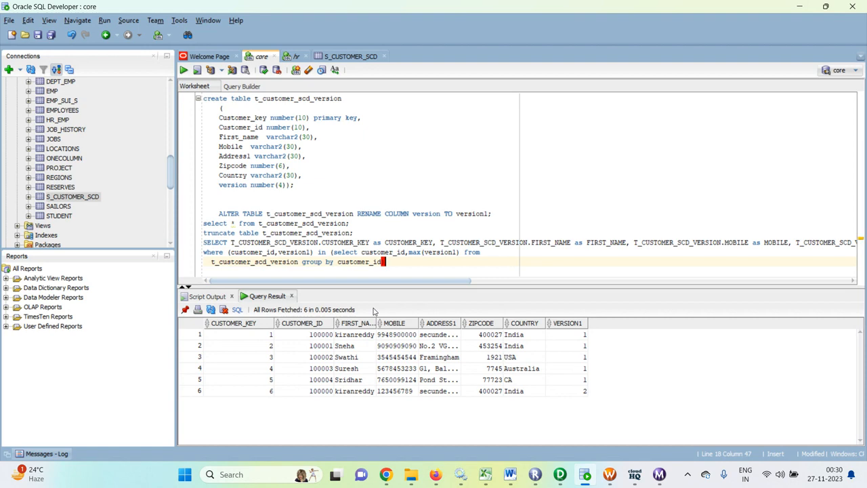
text();)
key(ctrl+Return)
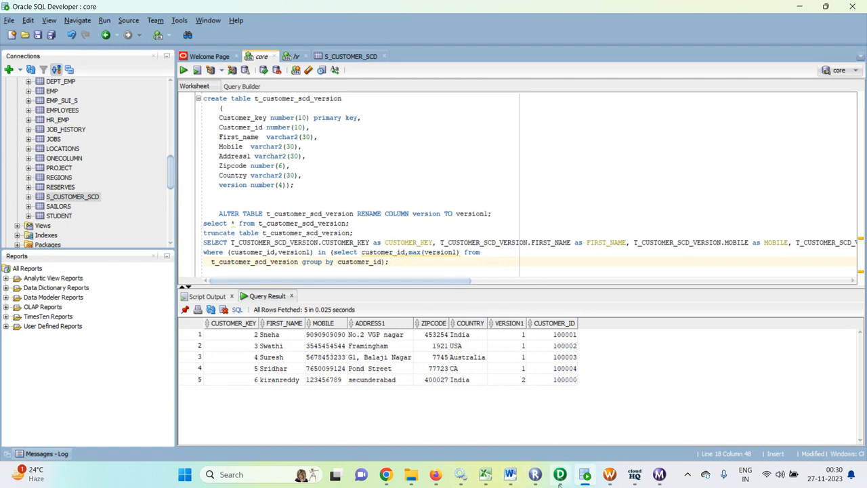
mouse_move(565, 480)
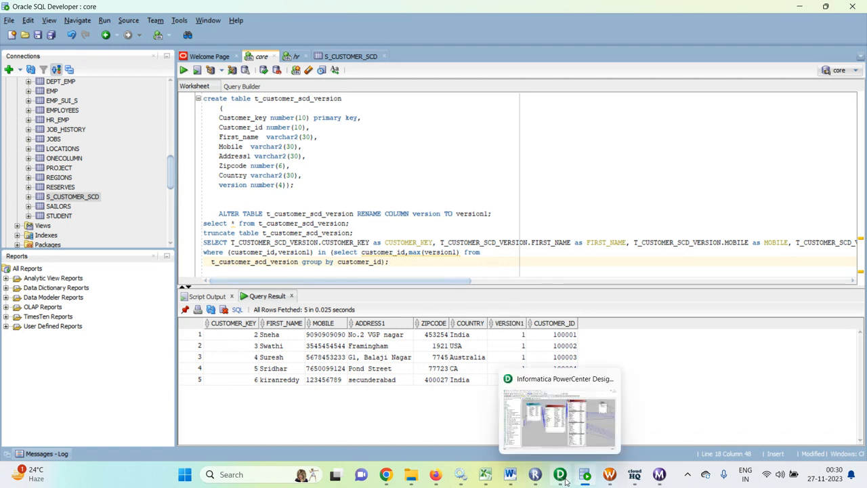
click(633, 475)
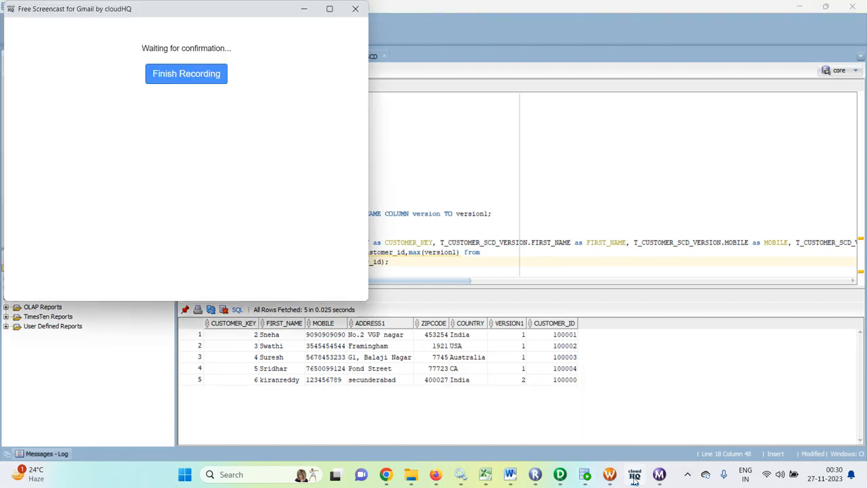